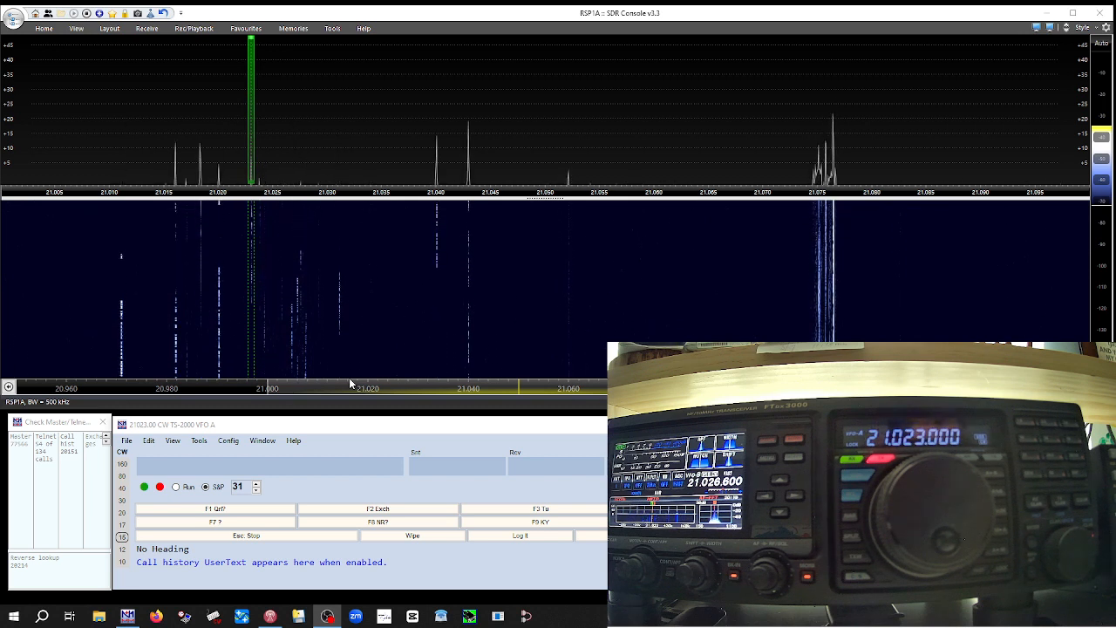
- Zoom in the spectrum display and shift its visible range to about 21.007–21.066 MHz
mouse_move(1070, 47)
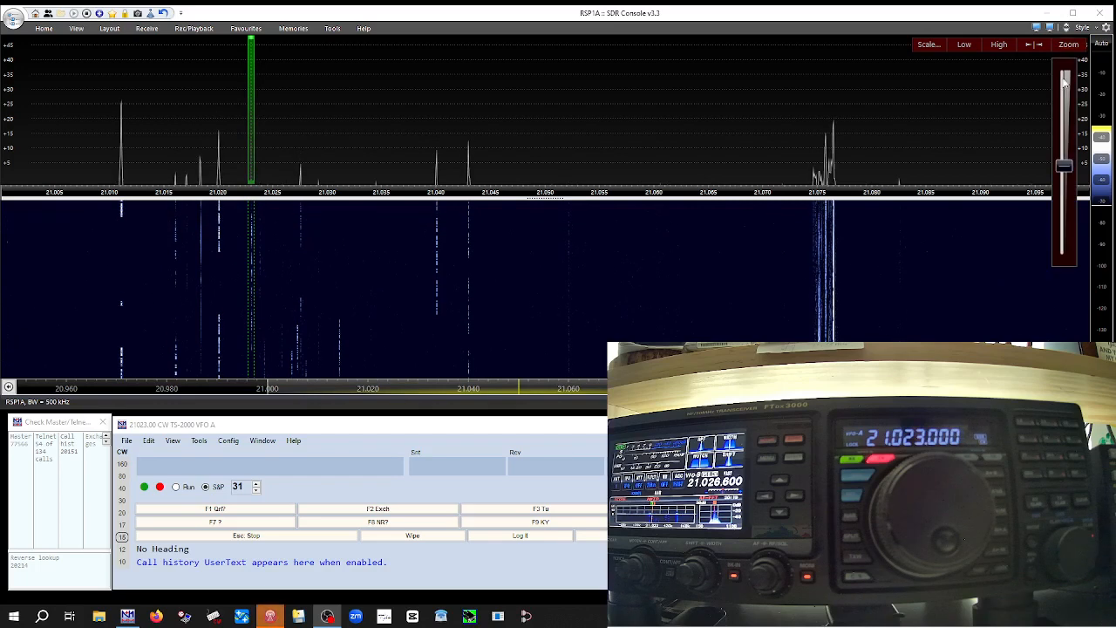
drag(1063, 166, 1063, 150)
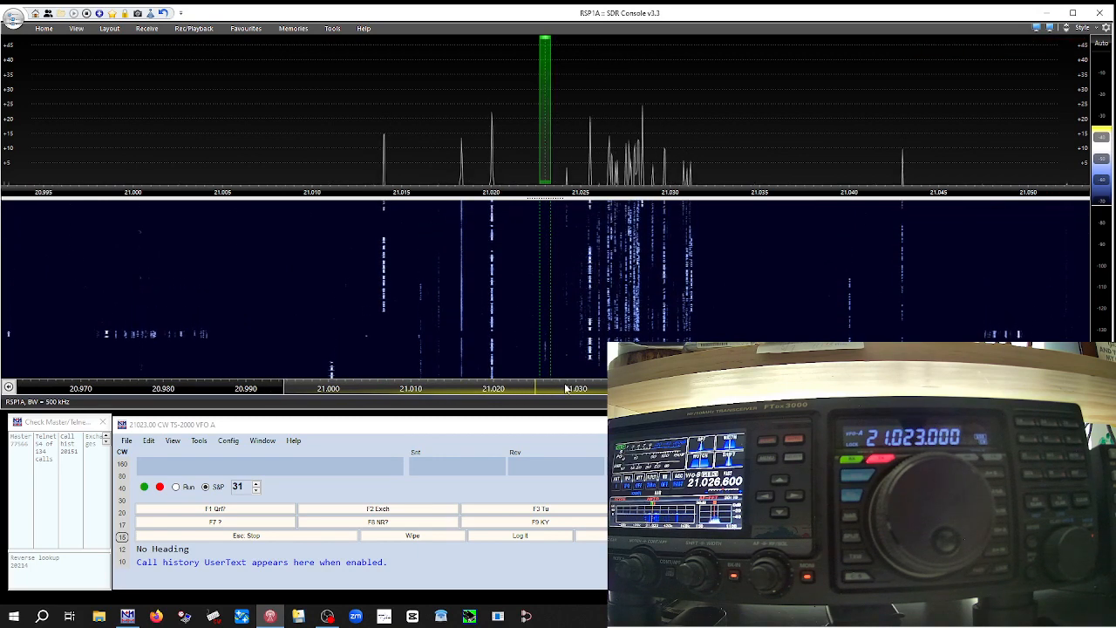
drag(566, 389, 674, 389)
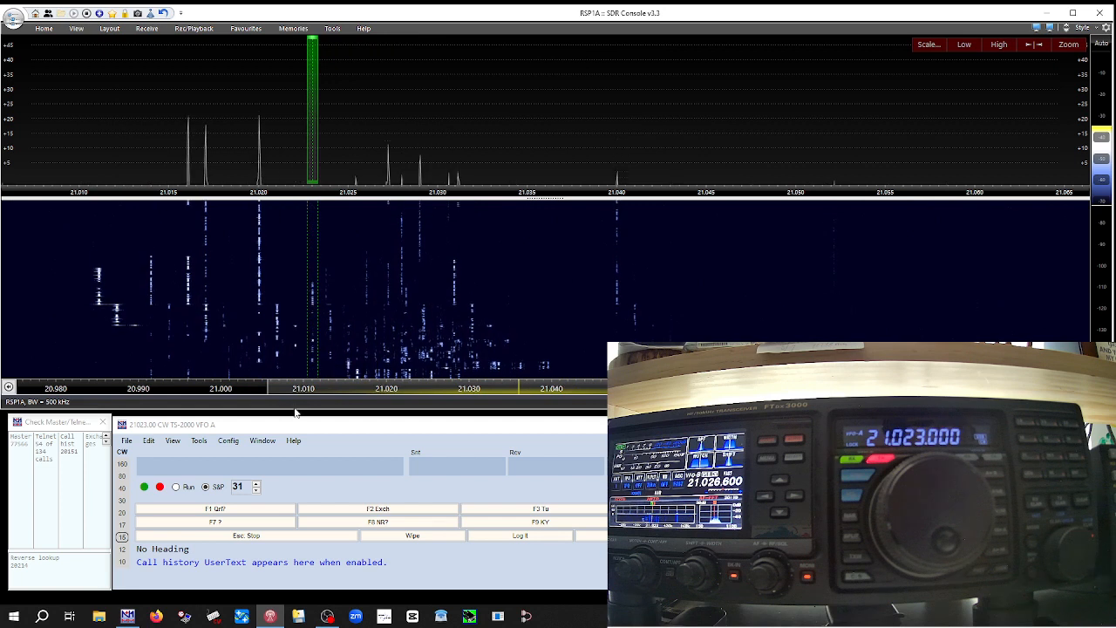
- Enter J38R as the call sign in the logger's entry window and send the exchange message
click(281, 470)
text(J)
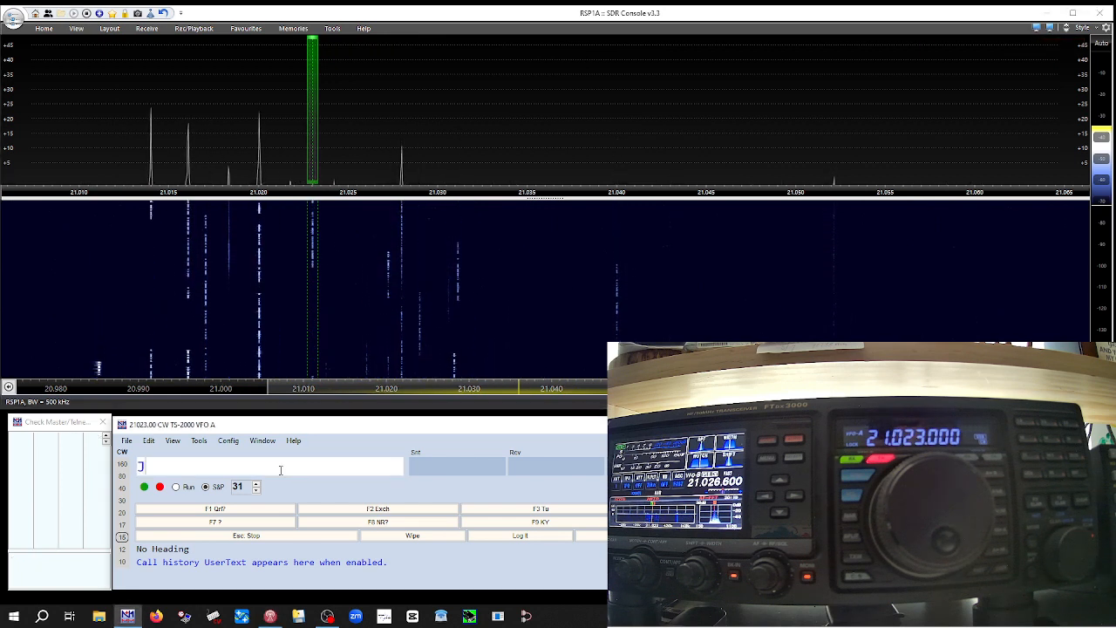
text(38R)
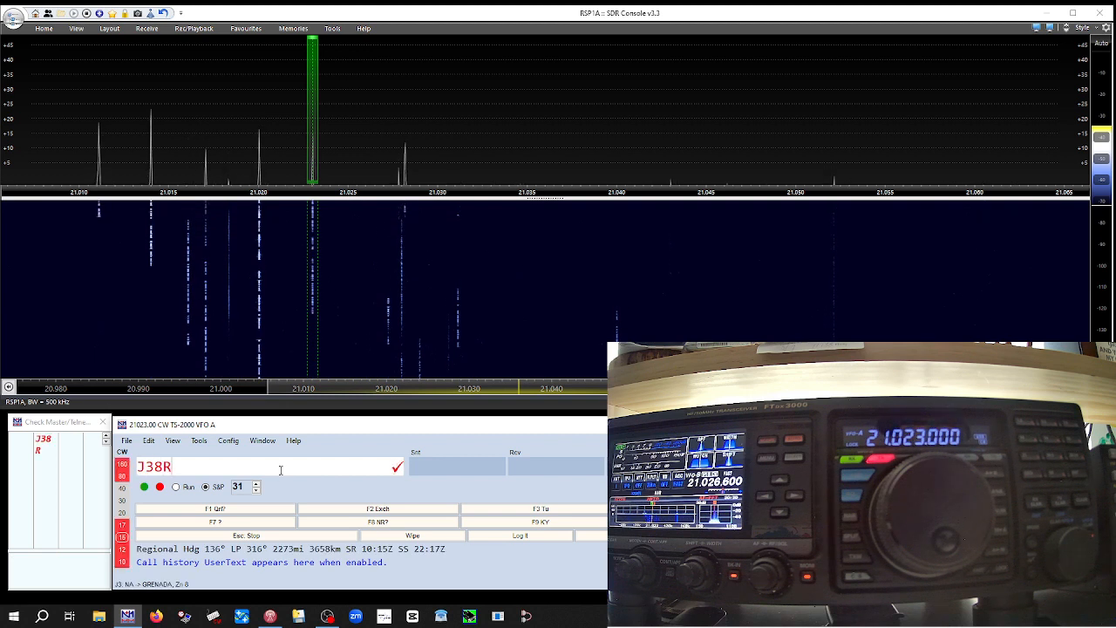
key(F2)
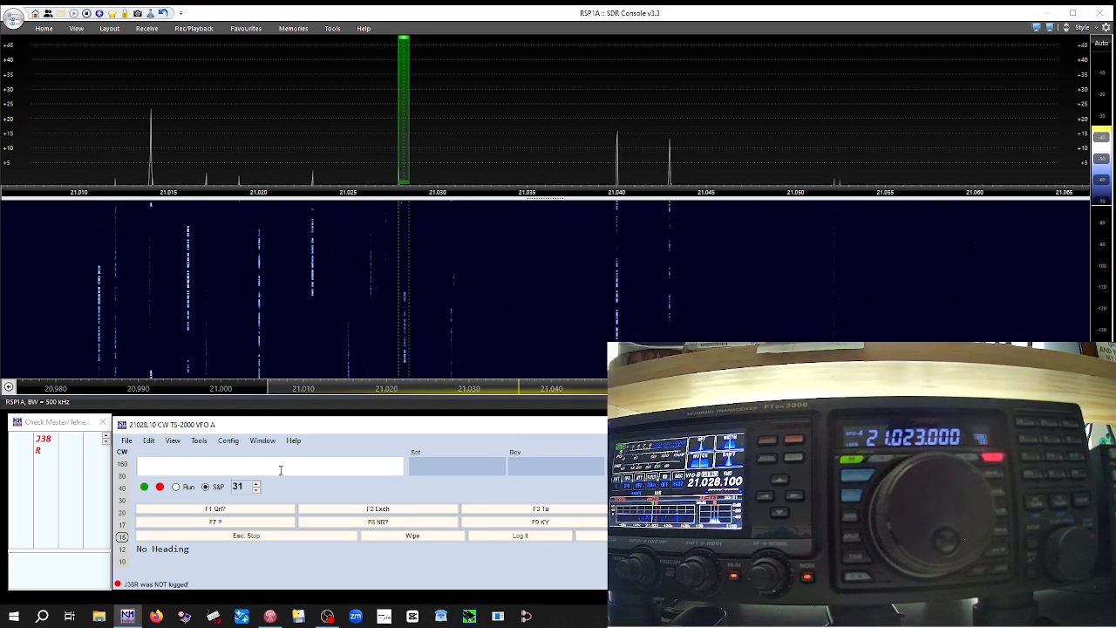
- Call the DX station repeatedly by sending the operator's own call sign from the logger's entry window
click(281, 470)
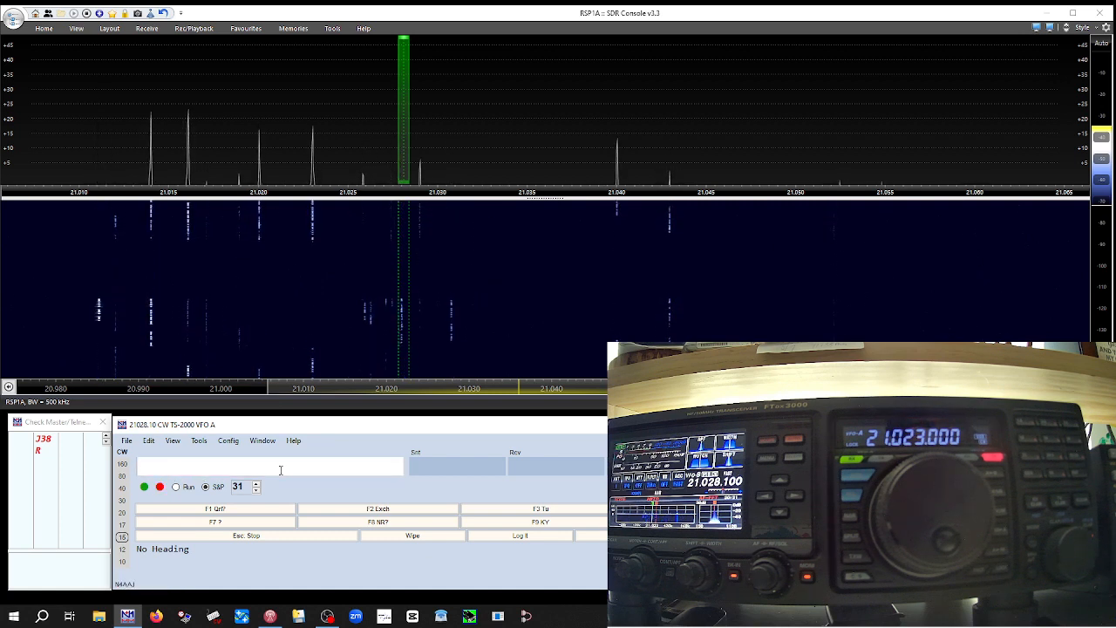
key(F4)
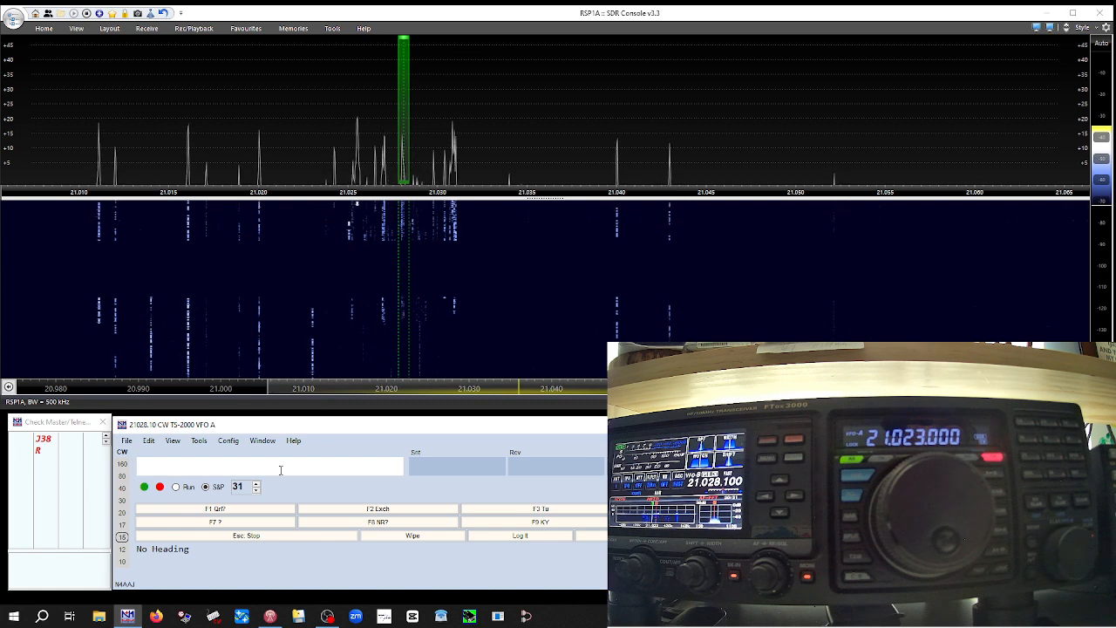
key(F4)
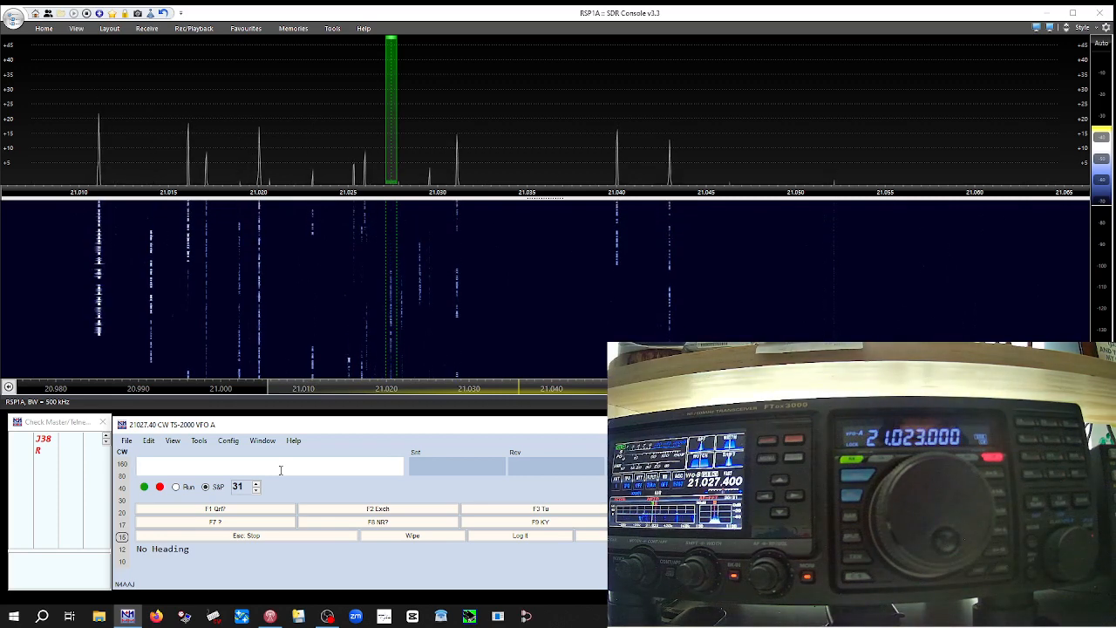
click(280, 470)
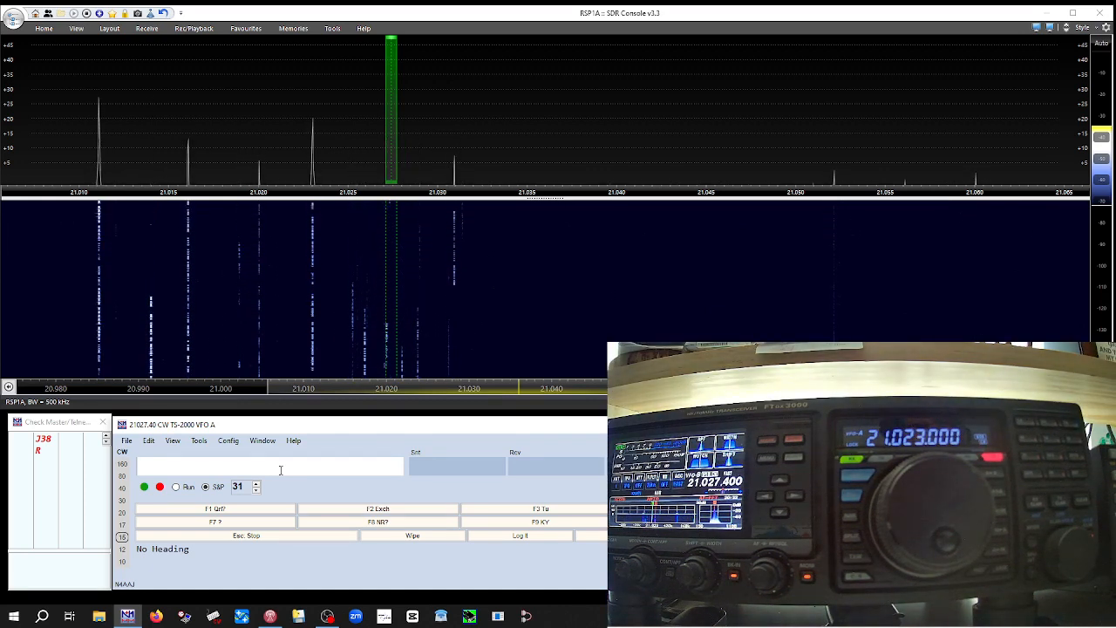
click(281, 470)
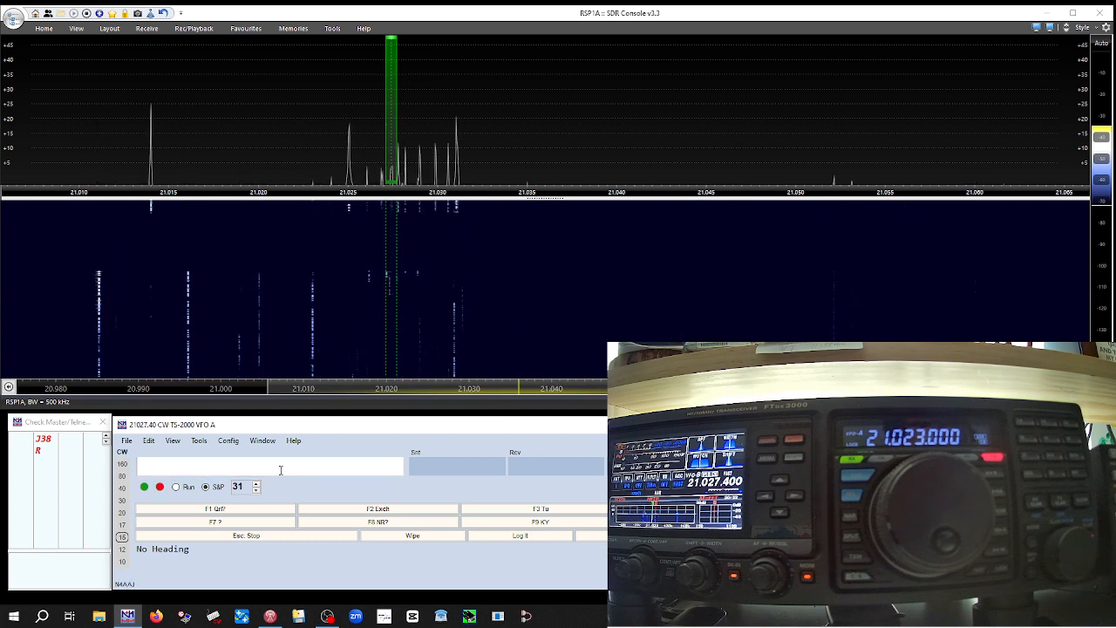
click(281, 470)
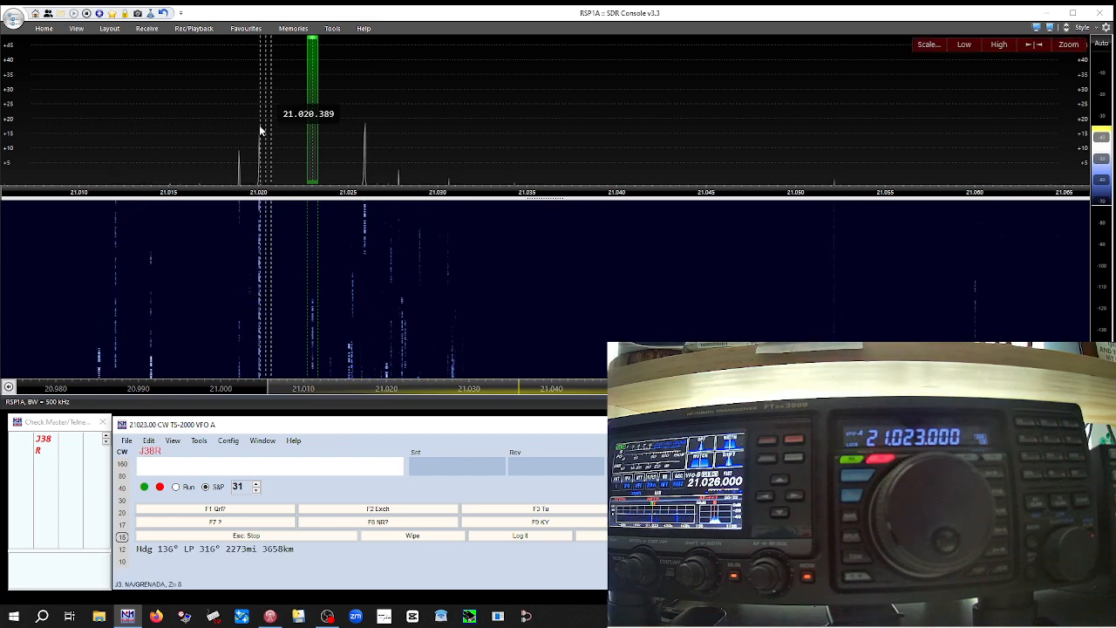
- Tune the radio from the spectrum to the signals at 21.011.951, 21.014.028, about 21.019 and about 21.020 MHz
click(114, 149)
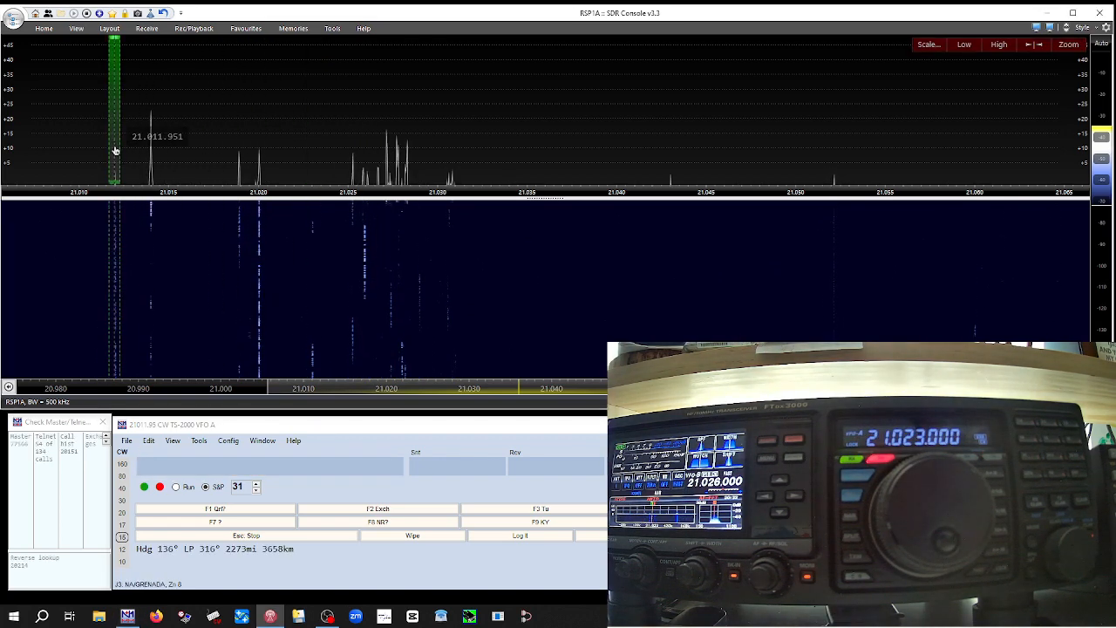
click(150, 166)
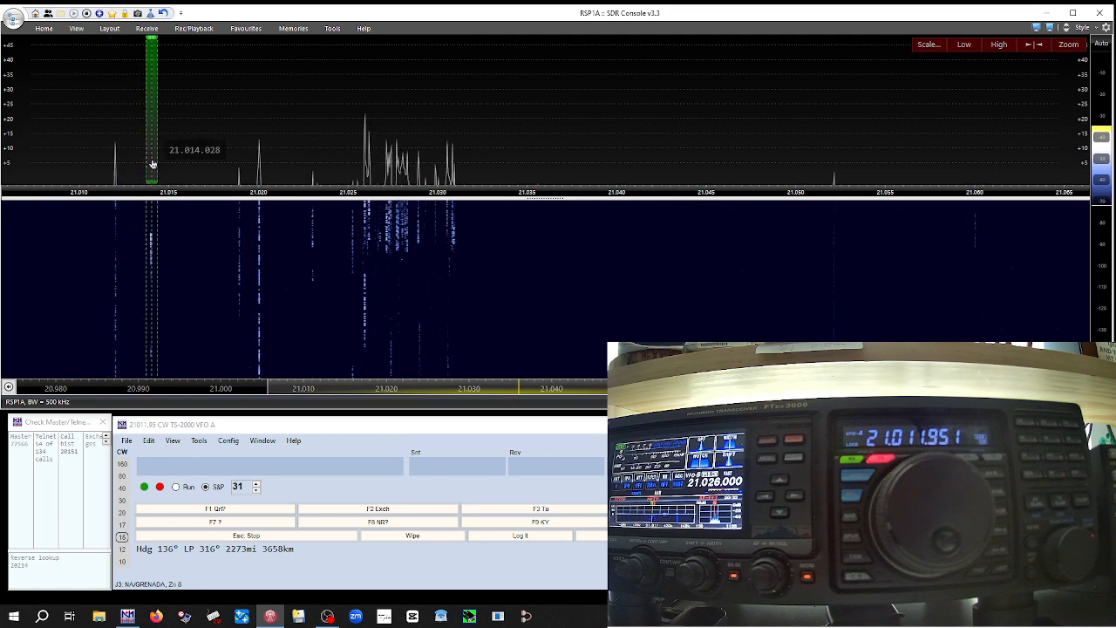
click(240, 160)
click(257, 171)
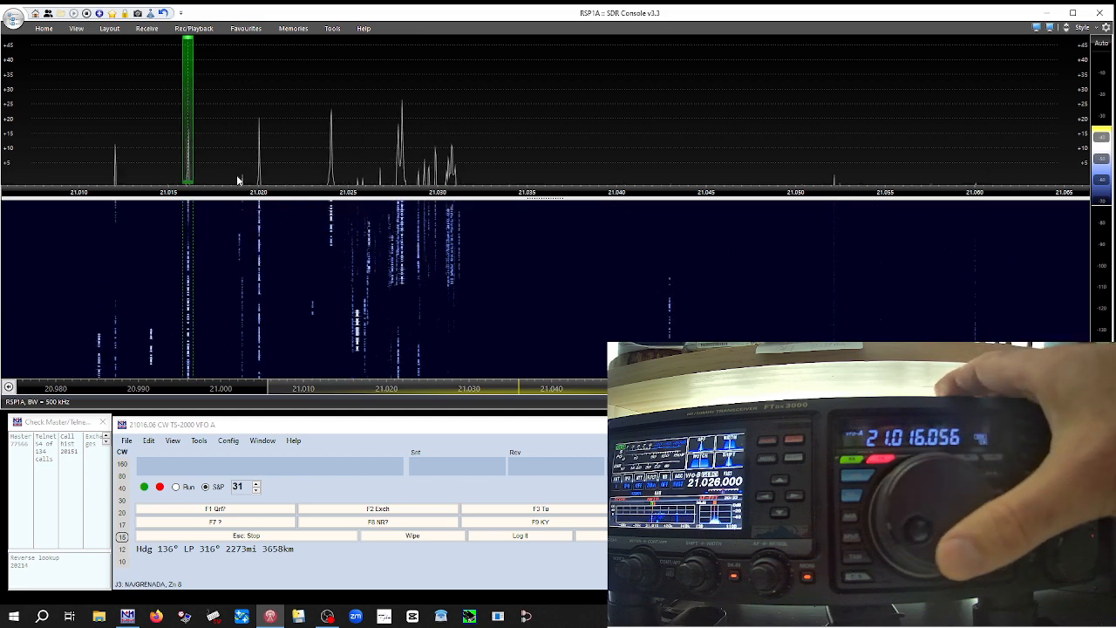
- Tune the radio to 21020 kHz from the logger's entry field and to 21.036.876 MHz from the spectrum
click(306, 466)
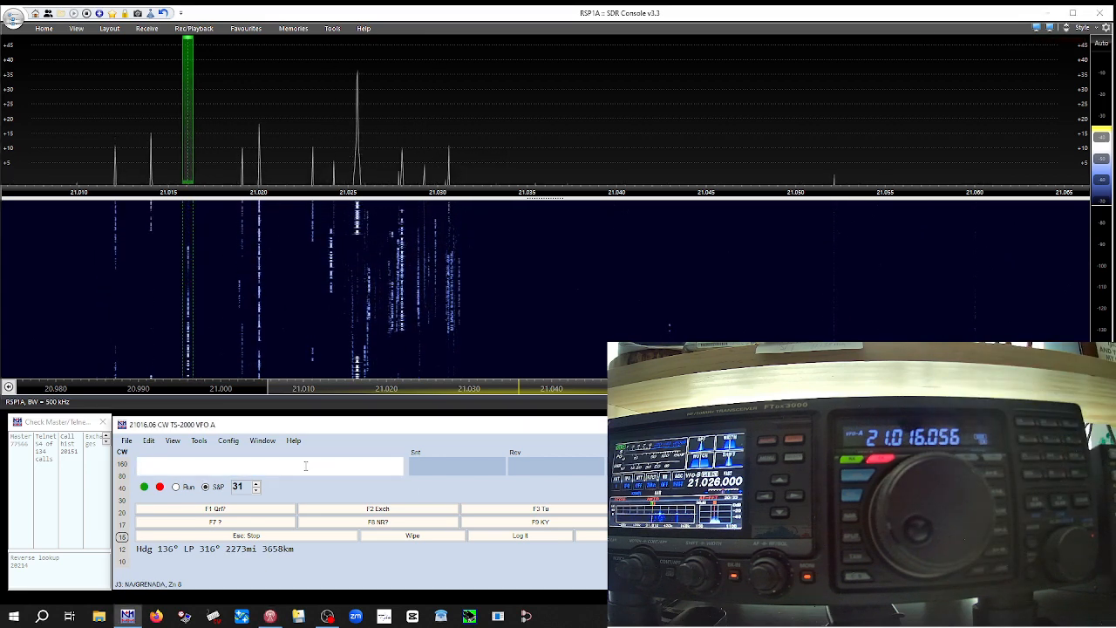
text(210)
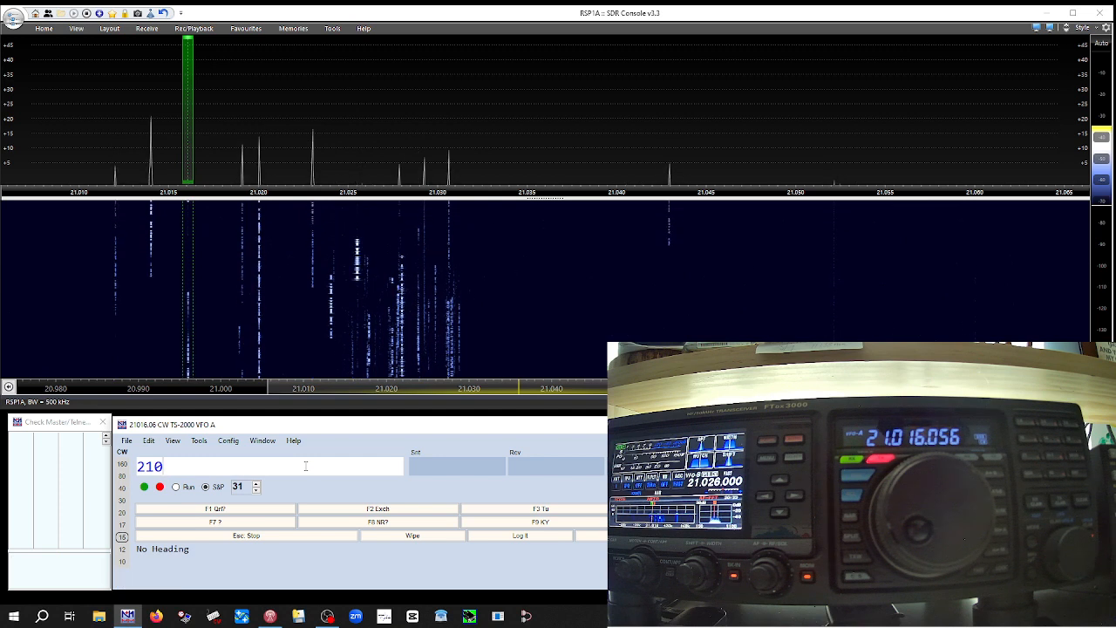
text(20)
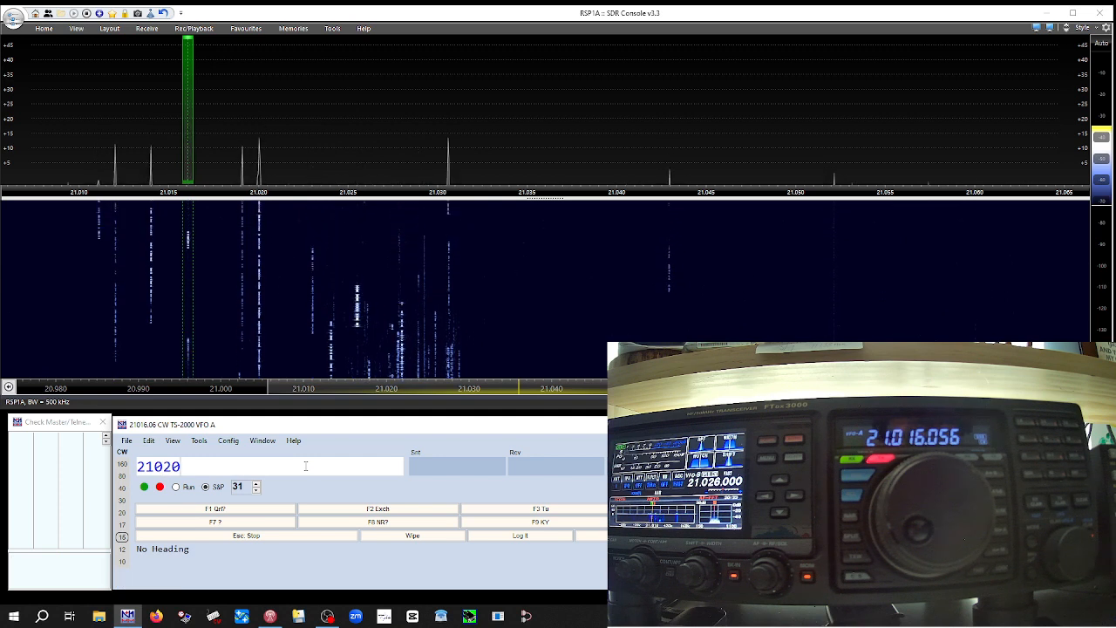
key(Return)
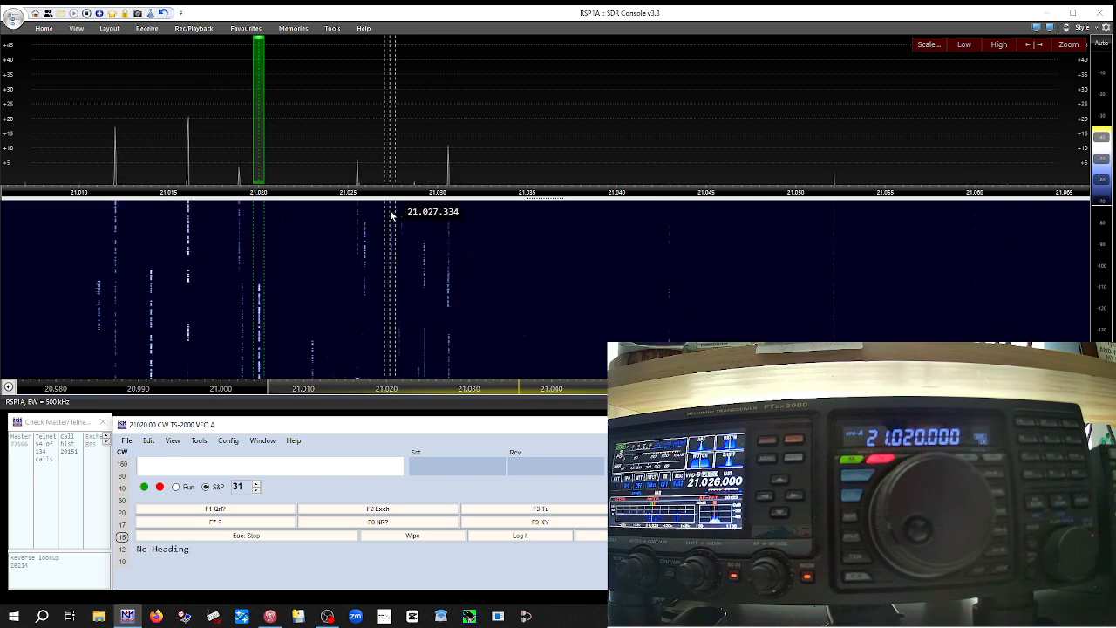
click(561, 179)
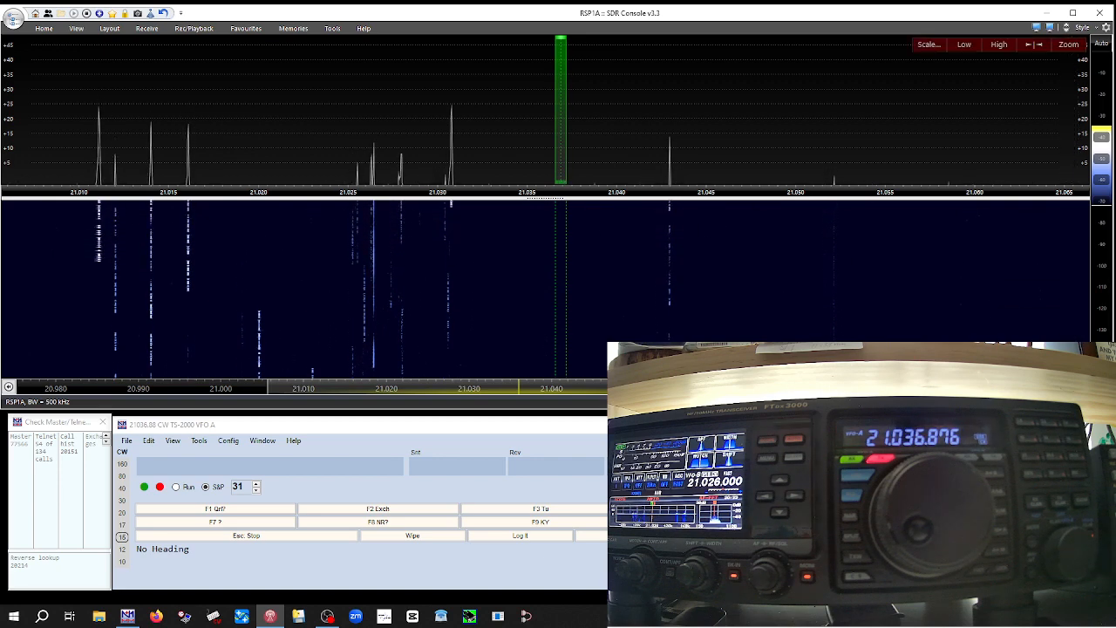
- Close the N1MM logger's entry window and SDR Console
click(271, 466)
click(1101, 425)
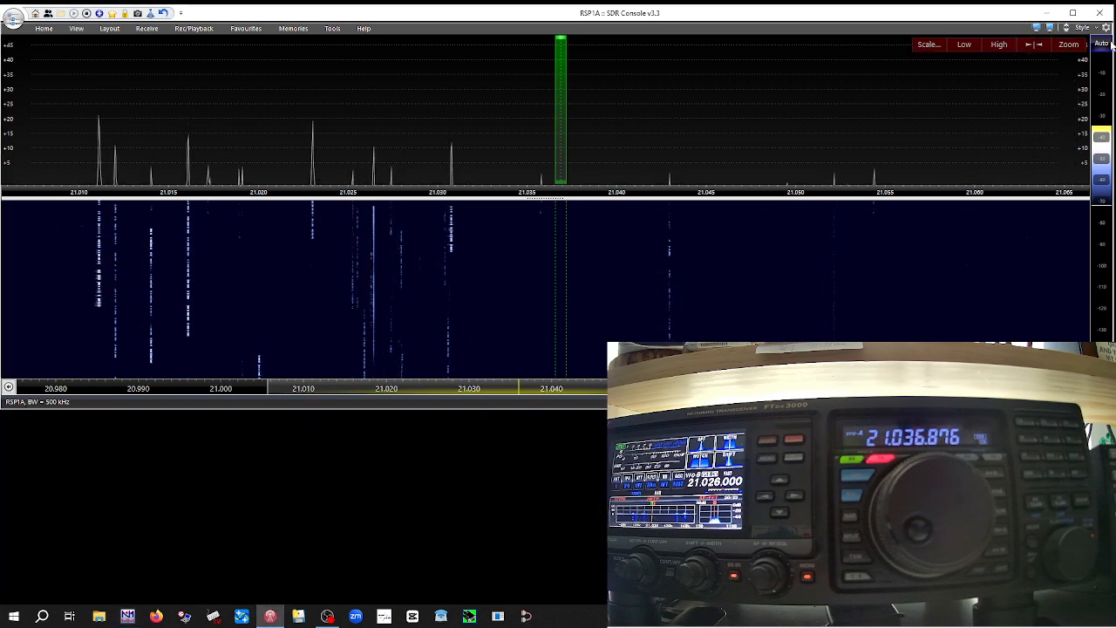
click(1101, 13)
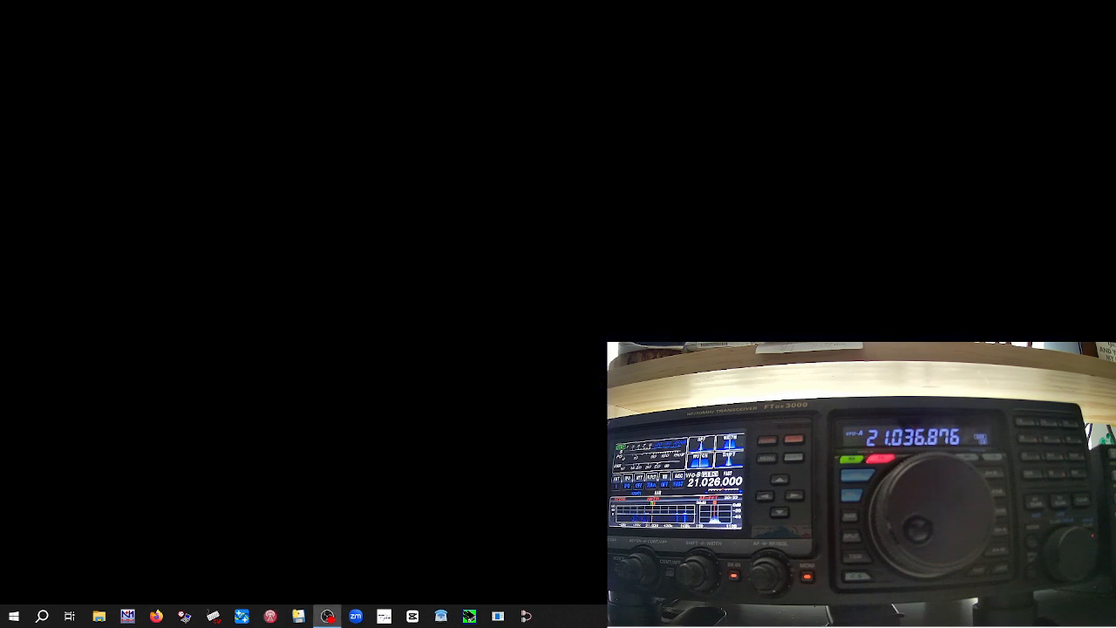
- Open the Omni-Rig settings, examine the RIG 1 serial connection values for the transceiver, and accept the dialog
click(498, 616)
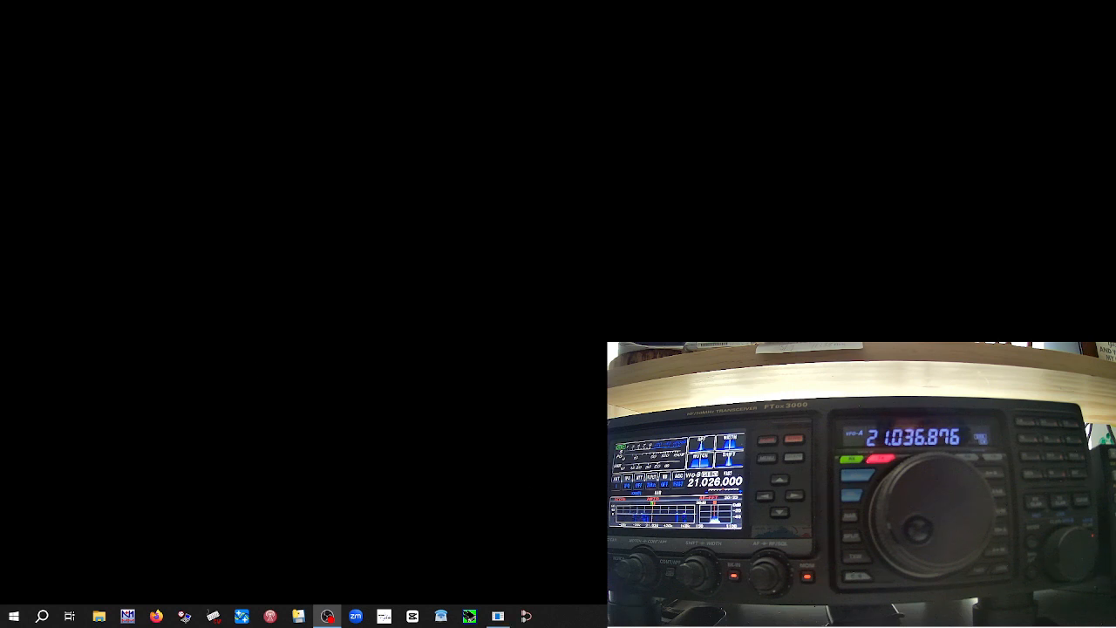
drag(0, 235, 393, 250)
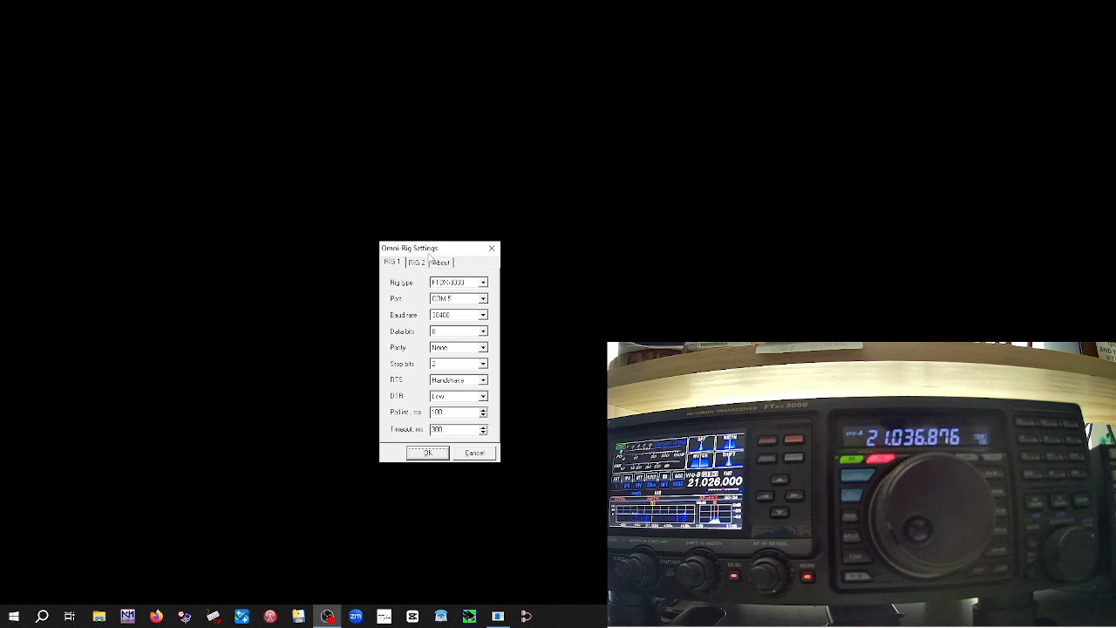
drag(429, 248, 324, 183)
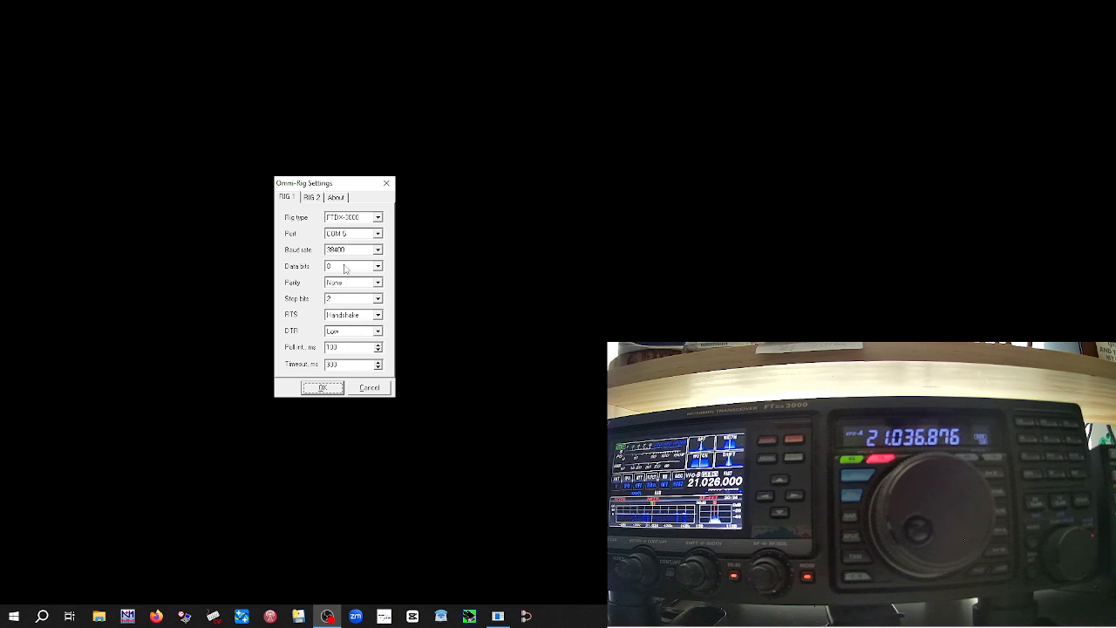
click(322, 387)
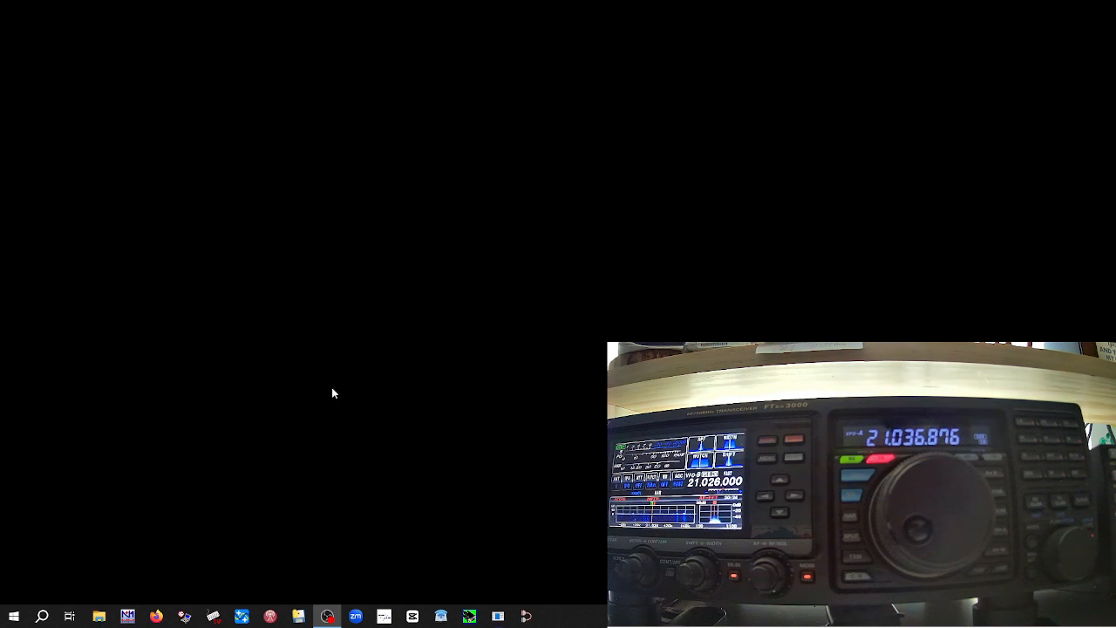
- Launch SDR Console and start the second listed RSP1A receiver with a 500 kHz (Low IF) bandwidth
click(273, 622)
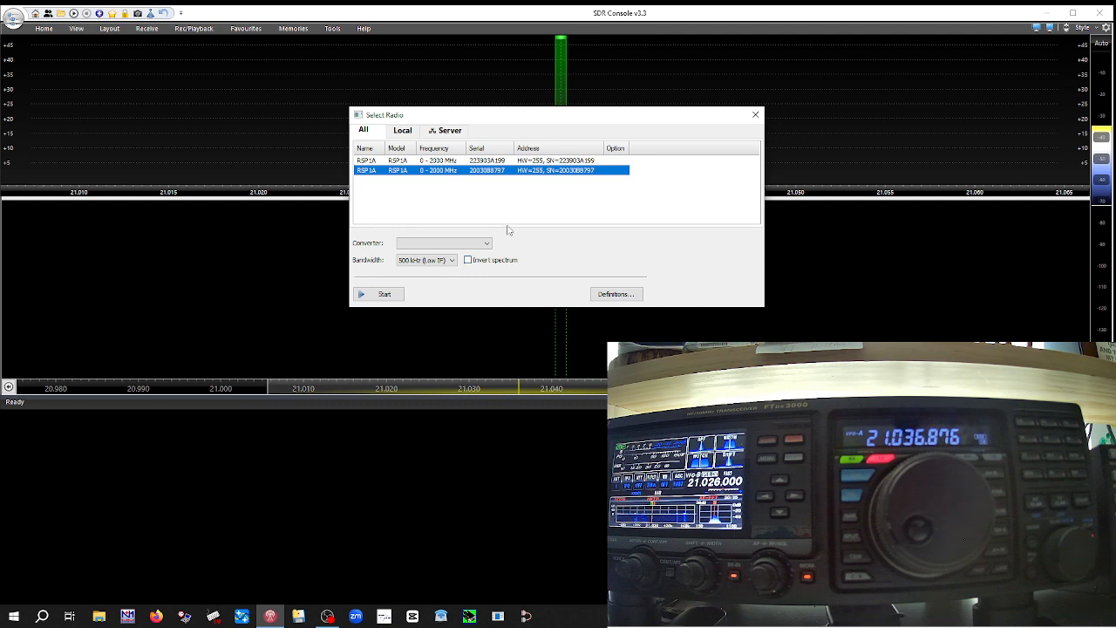
click(390, 293)
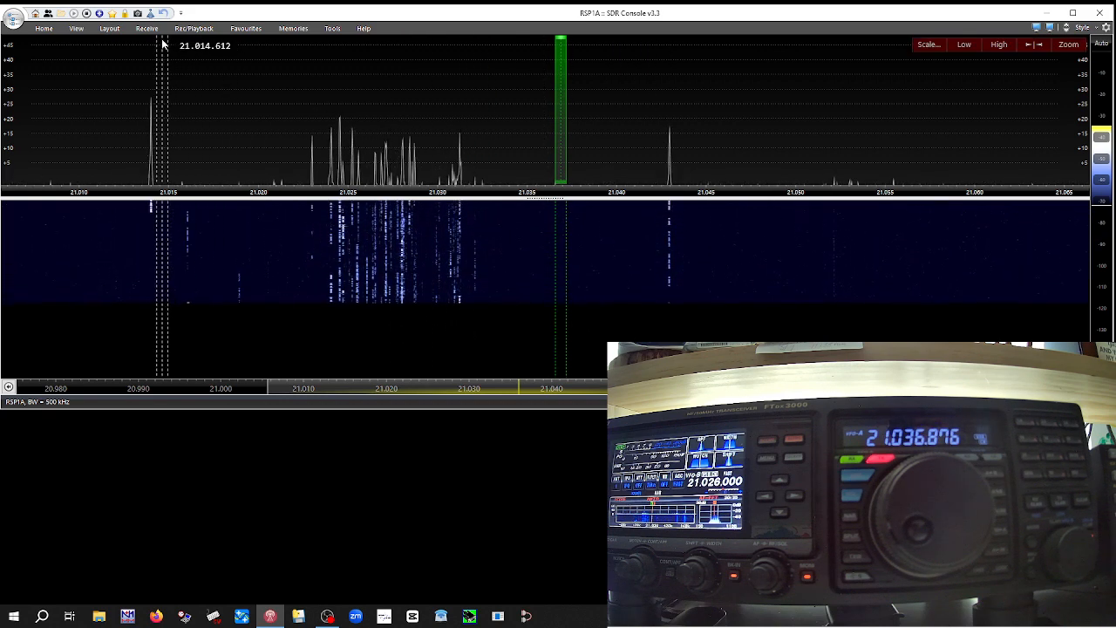
- Check the External Radio entry in the additional program options, accept the dialog and decline the restart
click(77, 28)
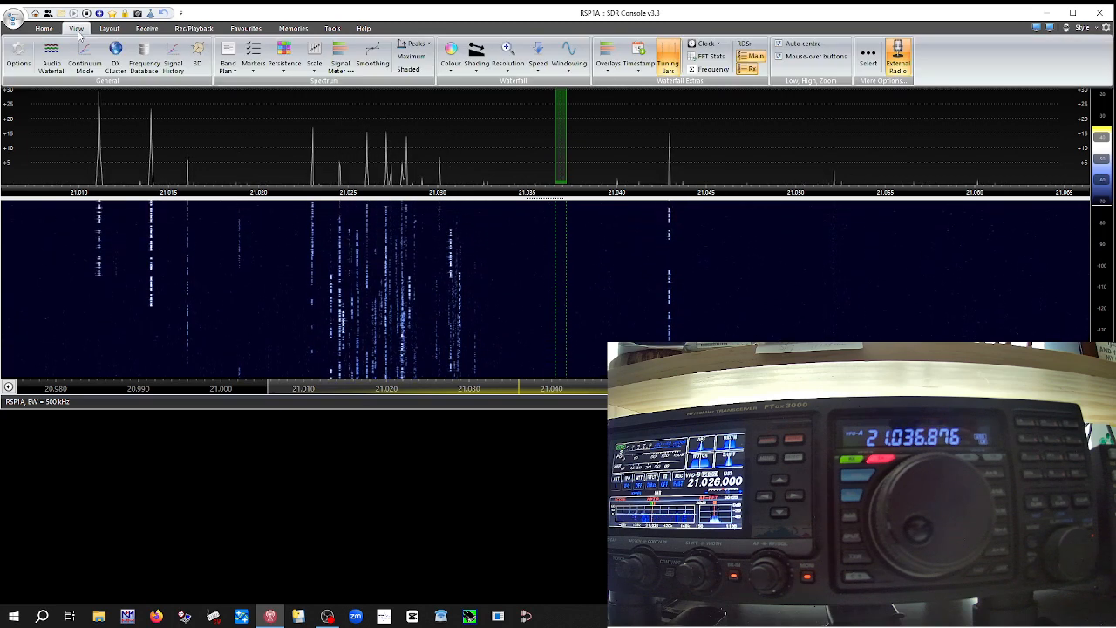
click(870, 63)
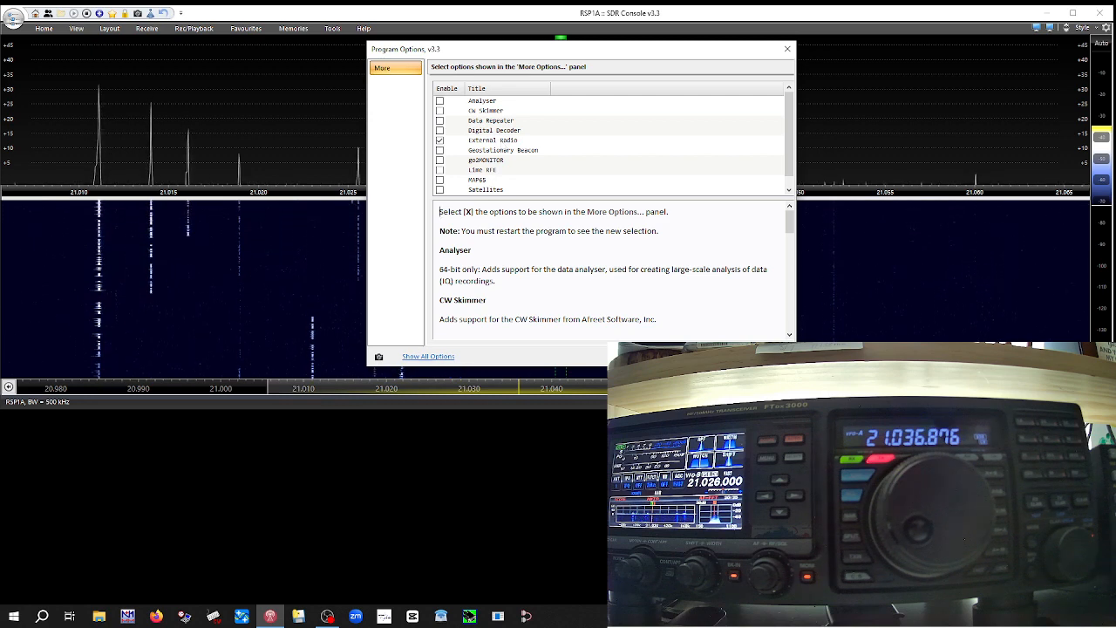
click(718, 356)
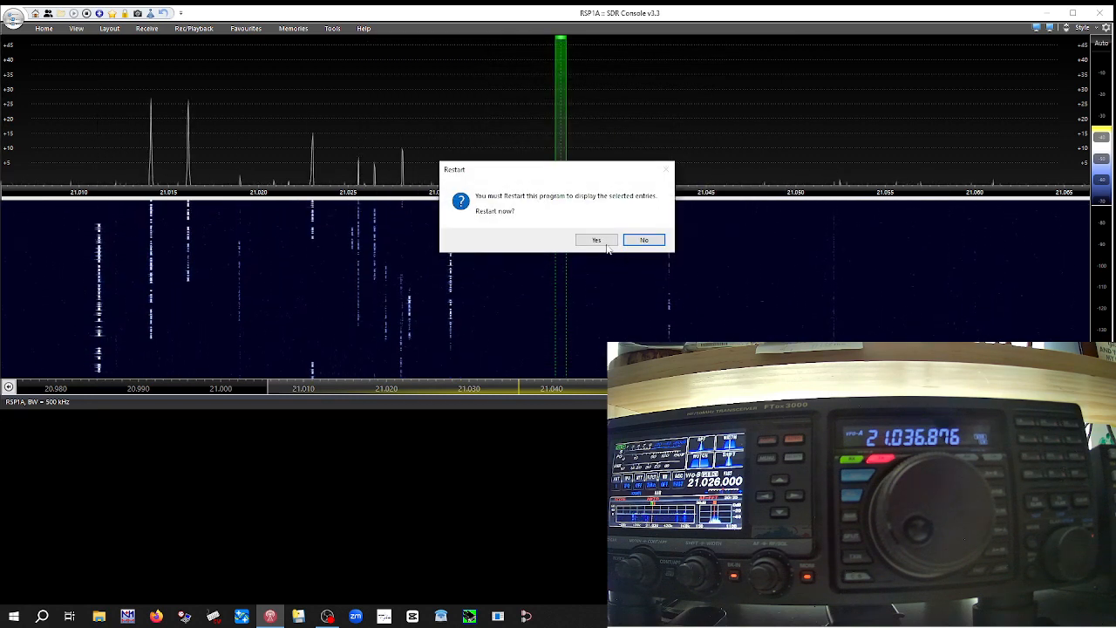
click(661, 240)
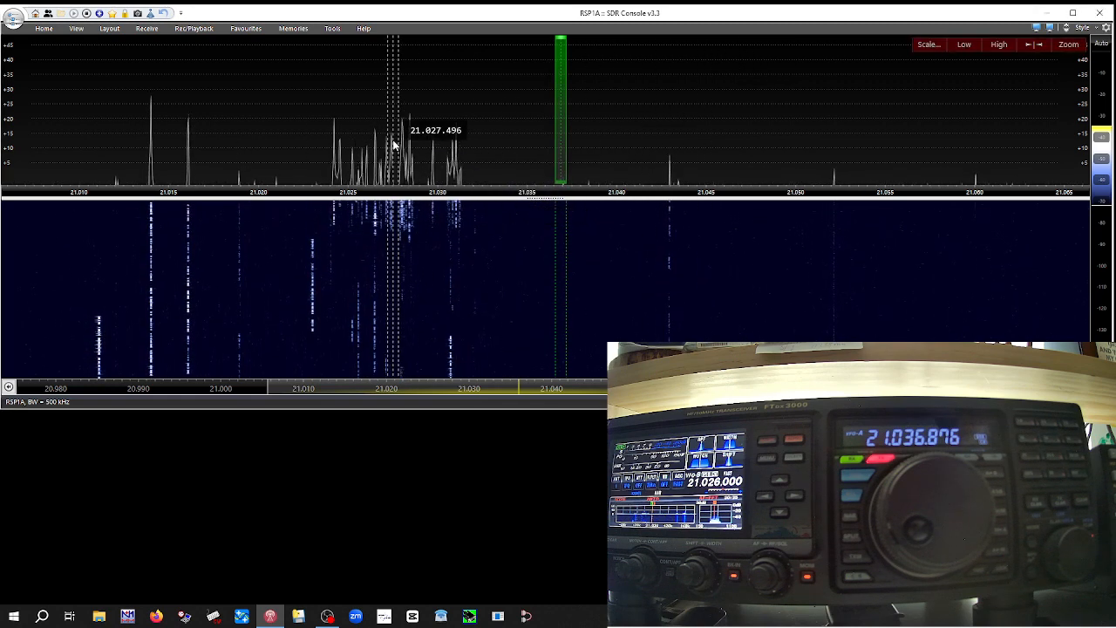
- Display the receive DSP panel and examine its External Radio section with the Track and Refresh controls
click(145, 29)
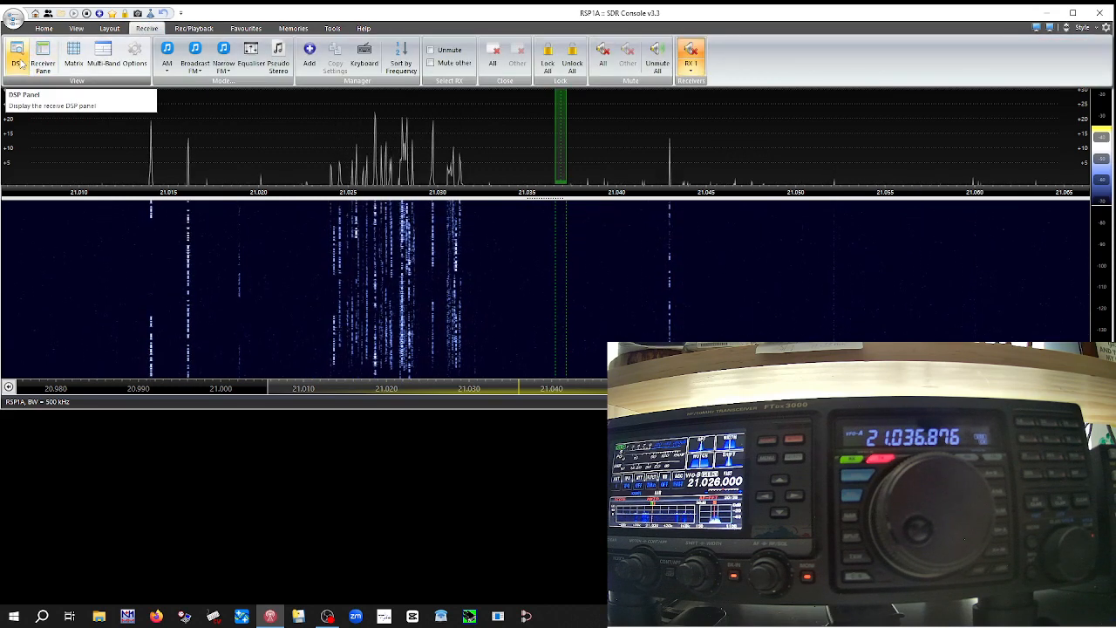
click(19, 61)
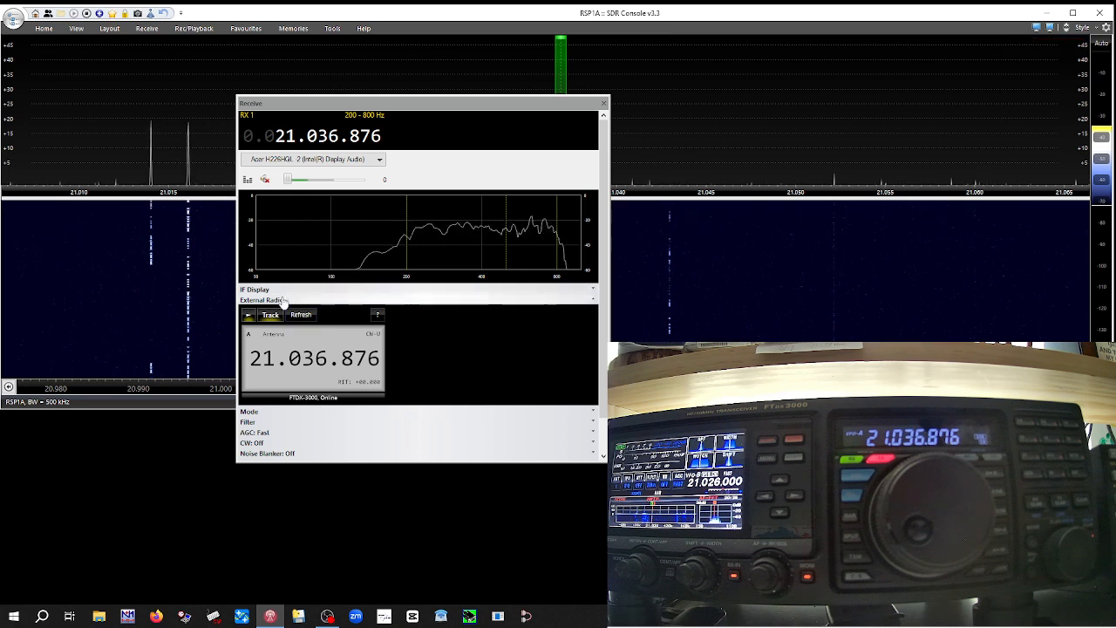
scroll(281, 299, down, 1)
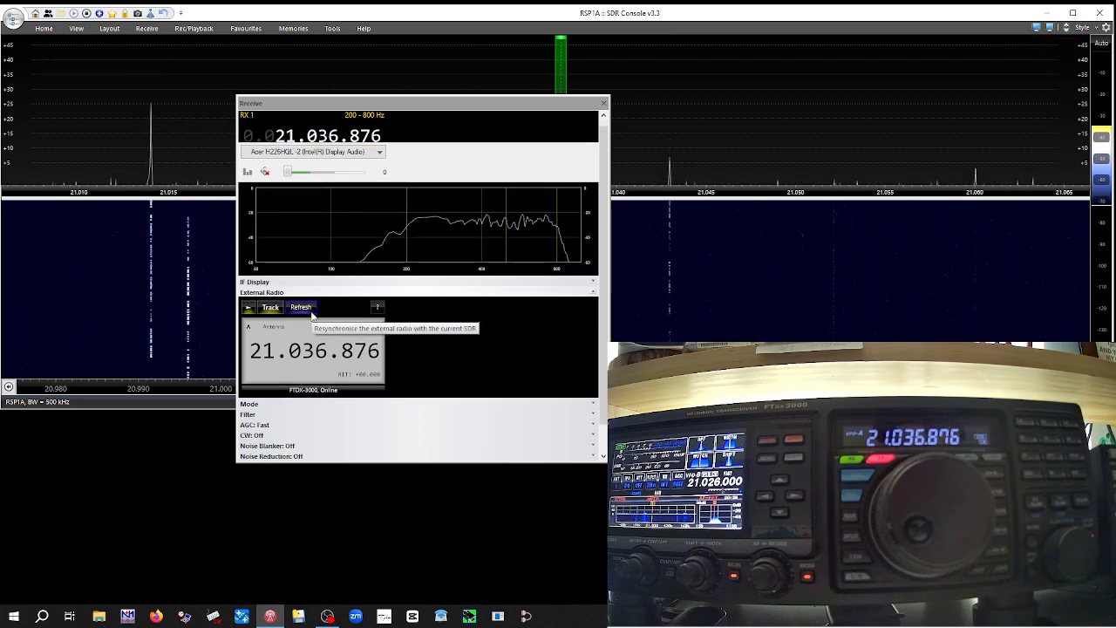
- Open the external radio options, examine the RIG 1 values in the Omni-Rig settings and accept that dialog
click(377, 308)
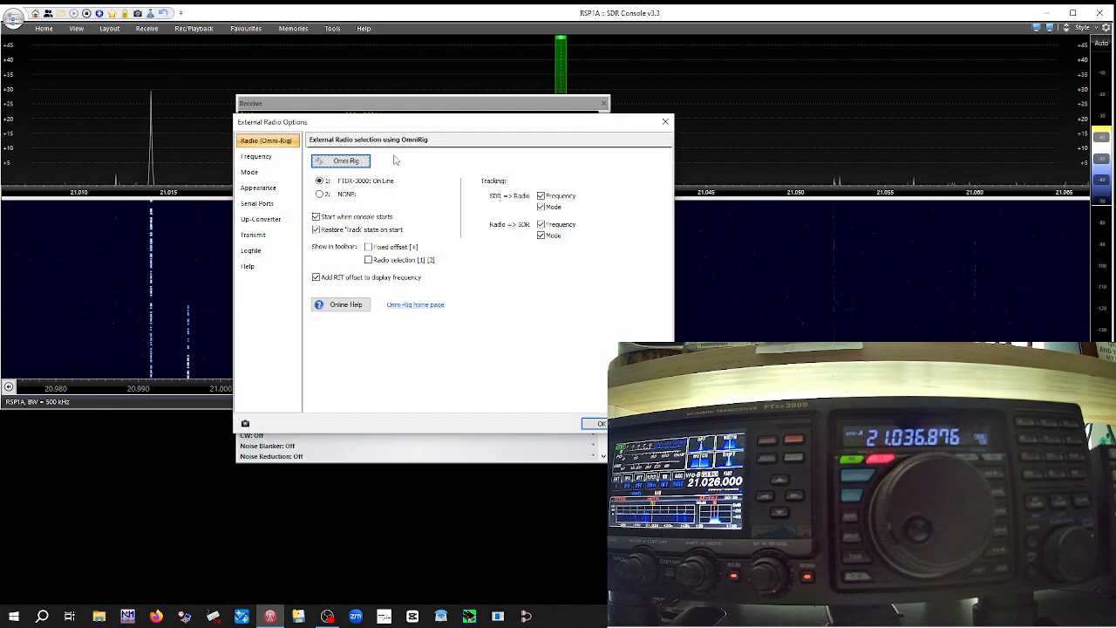
click(341, 166)
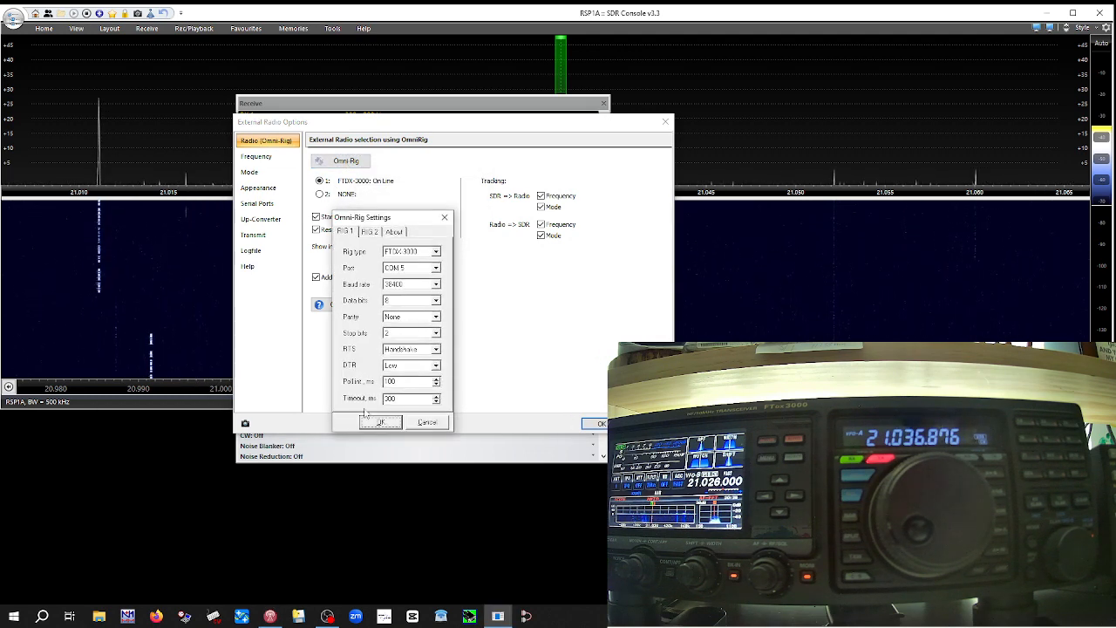
click(378, 422)
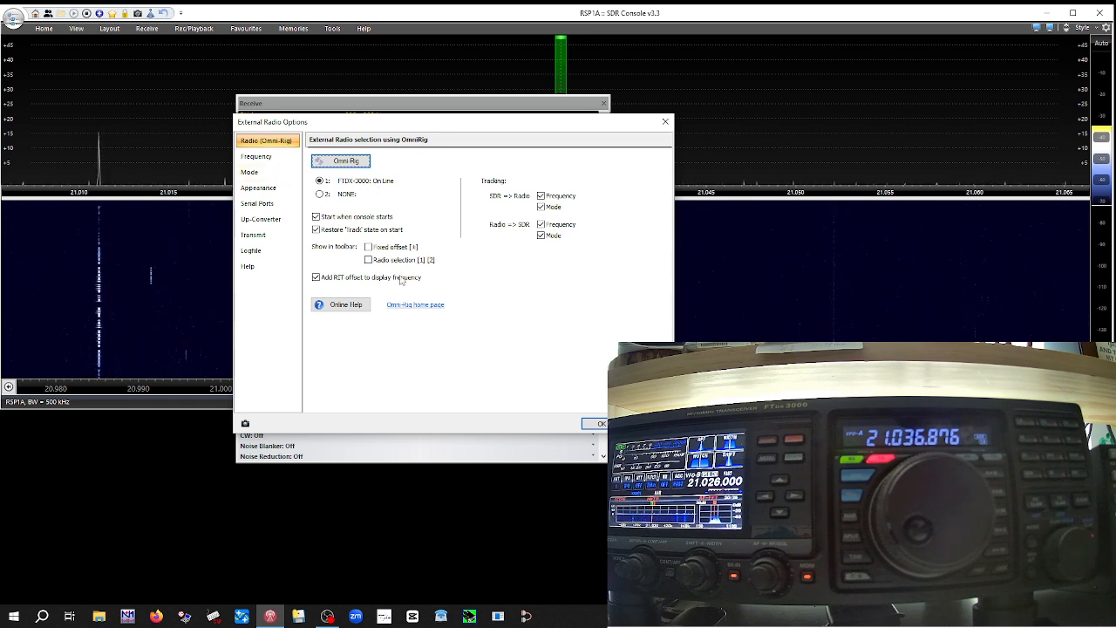
- Examine the Frequency, Mode, Appearance, Serial Ports, Up-Converter and Transmit pages of the external radio options
click(256, 156)
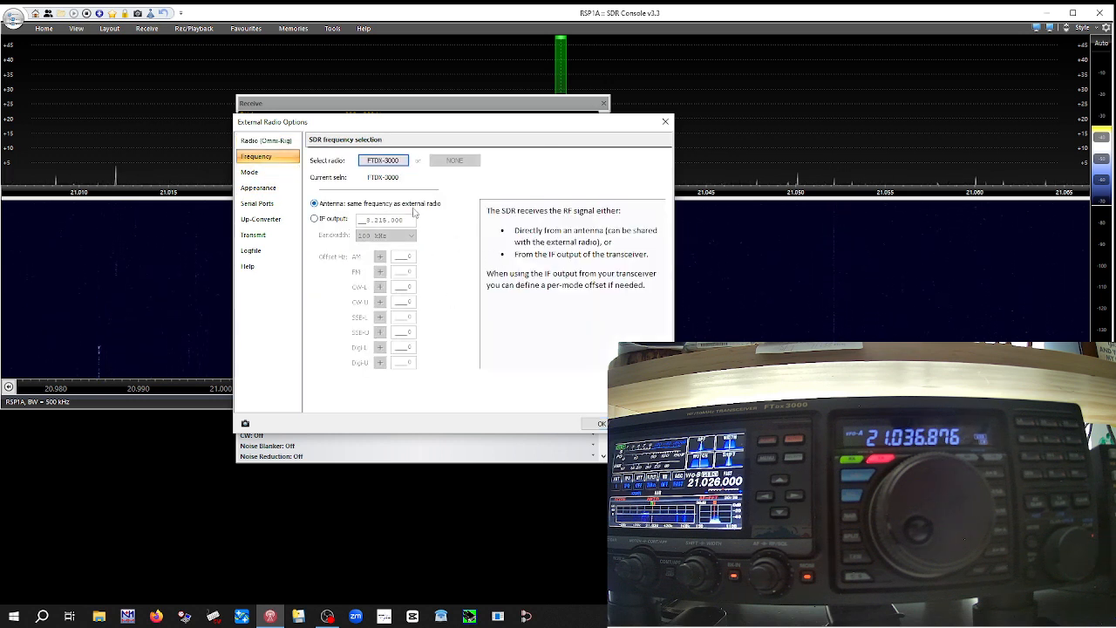
click(277, 173)
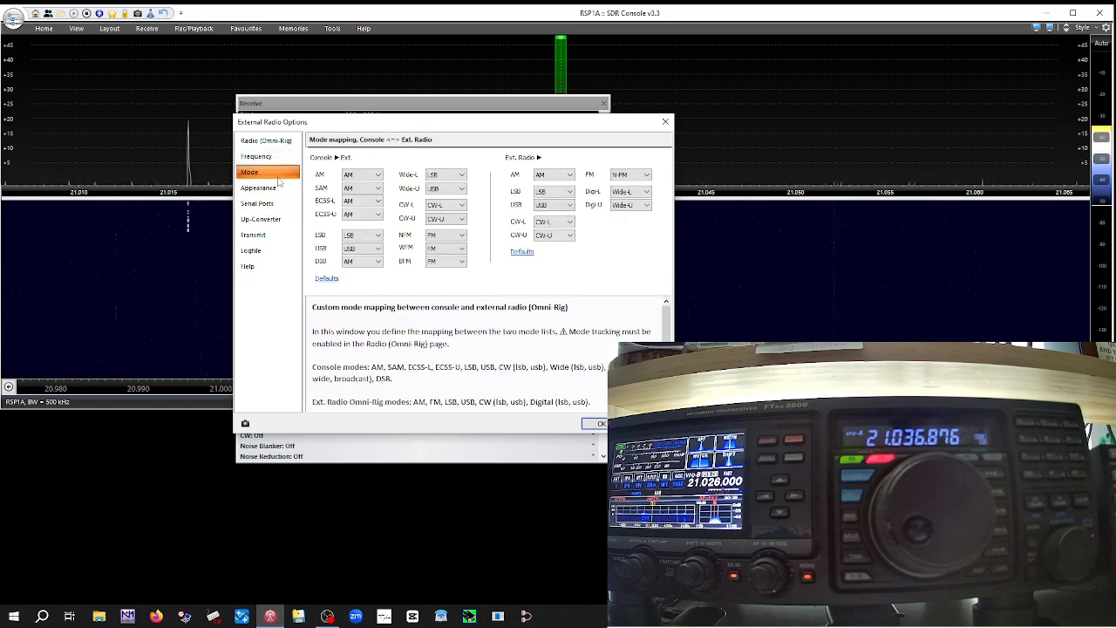
click(277, 190)
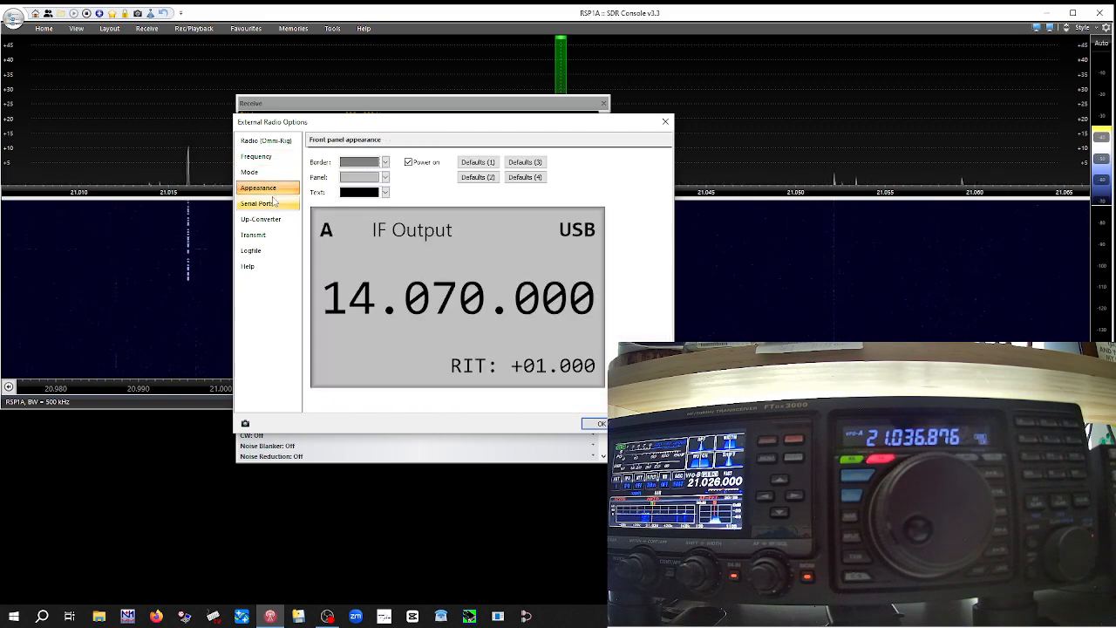
click(272, 204)
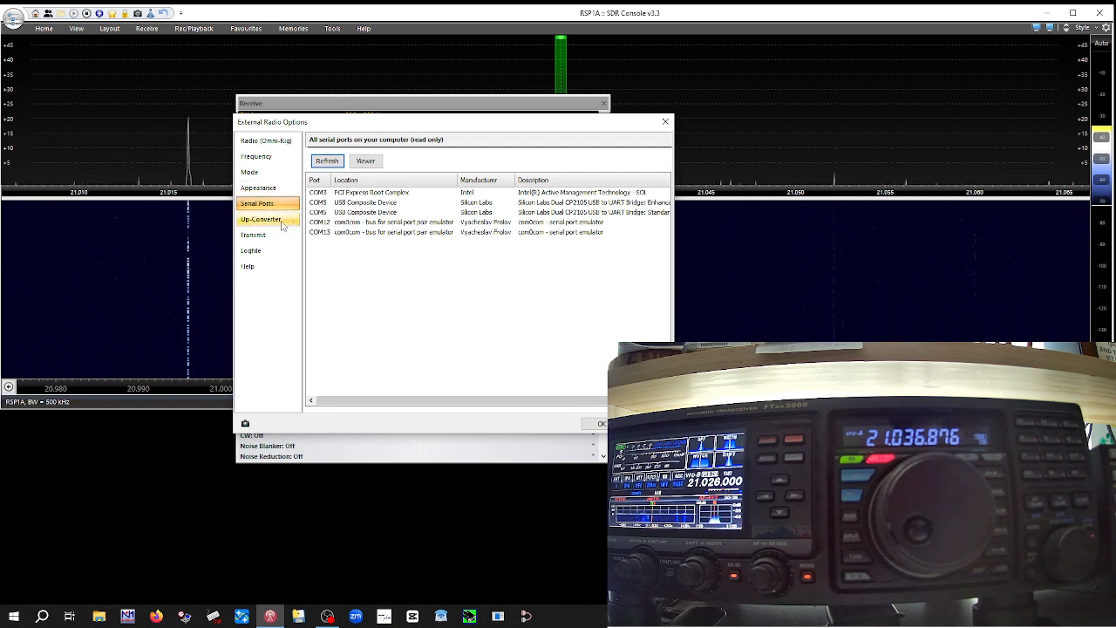
click(279, 221)
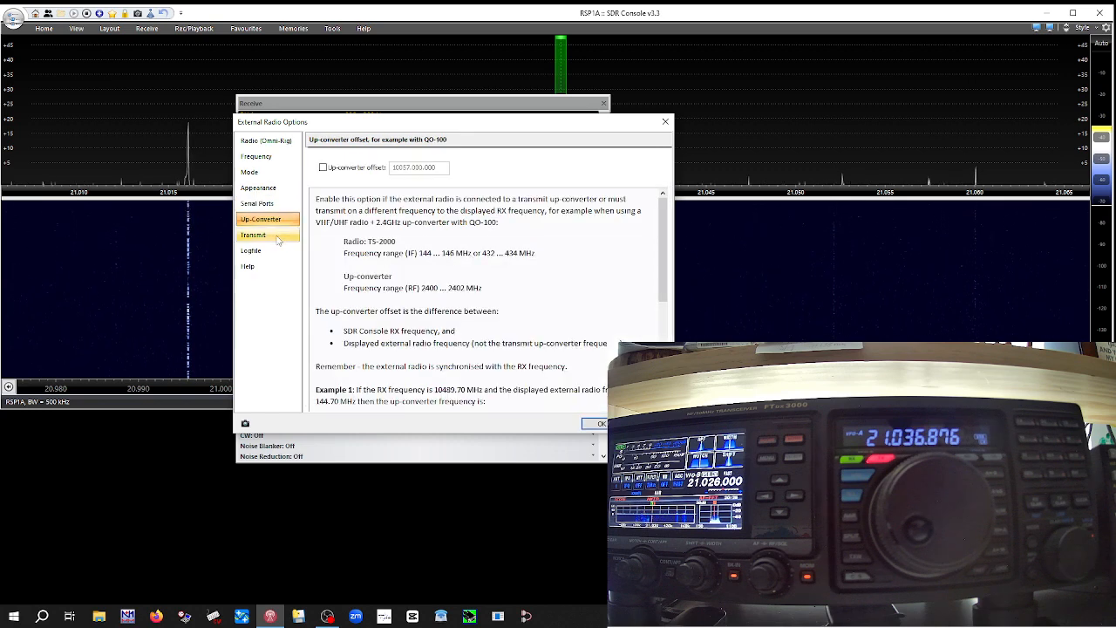
click(278, 238)
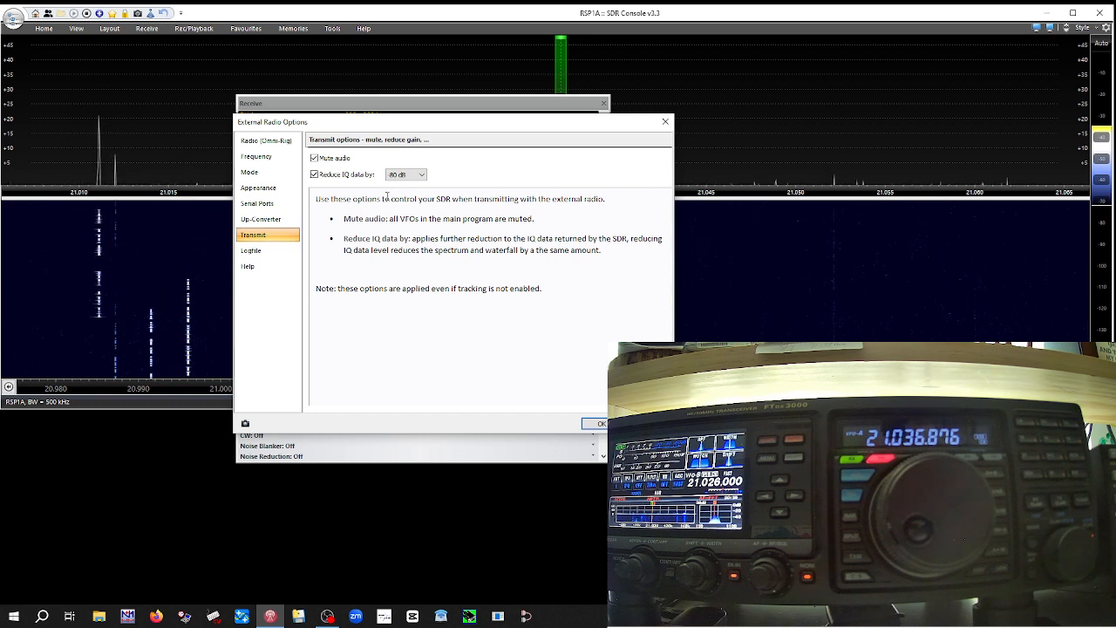
- Erase the external radio logfile and accept the options
click(288, 252)
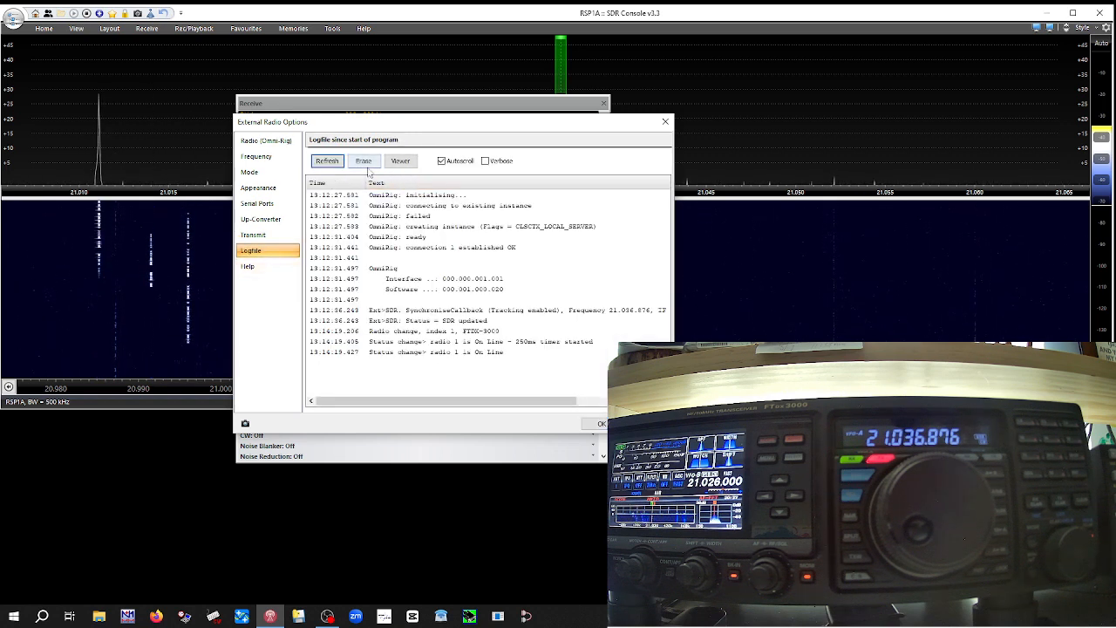
click(366, 164)
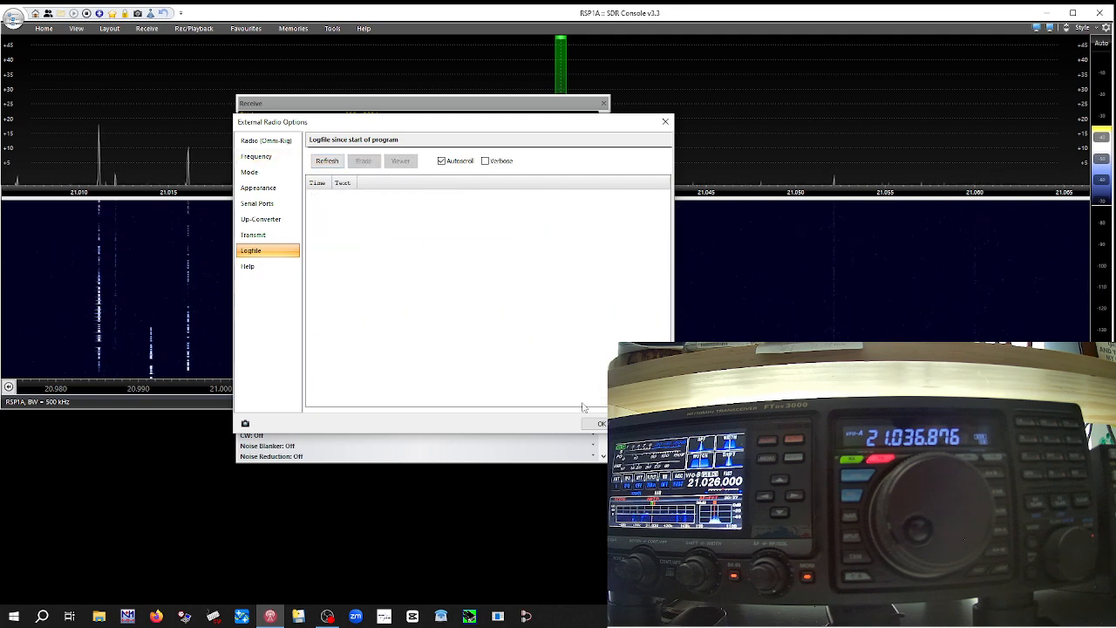
click(600, 424)
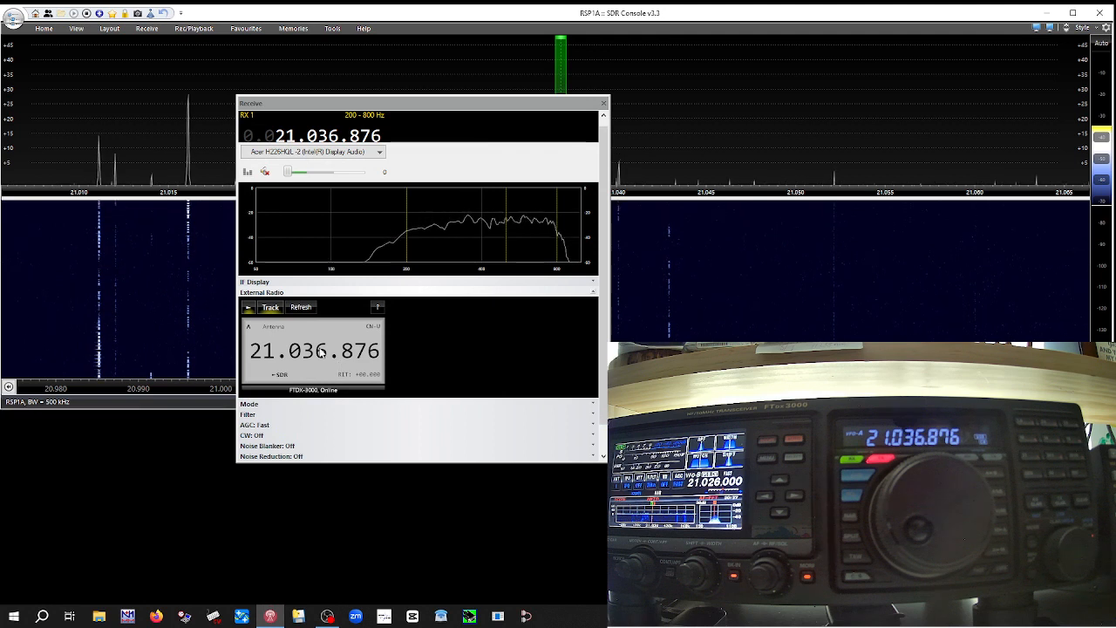
- Move the Receive panel off the spectrum, tune to 21.038.304 and 21.036.032 with tracking on, and close the panel
click(273, 308)
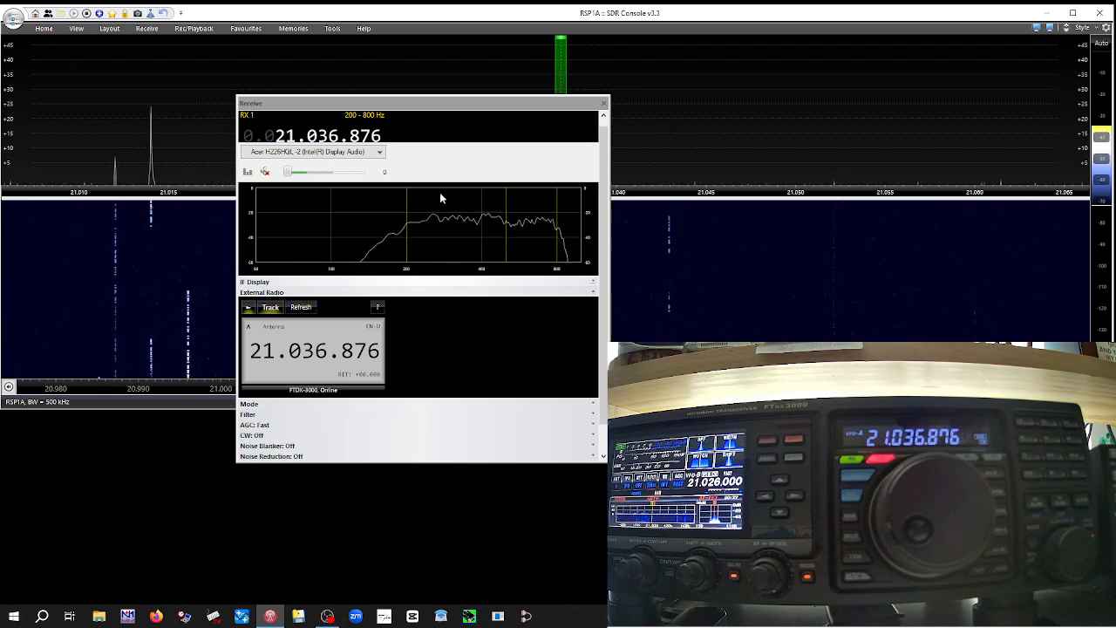
drag(401, 107, 245, 213)
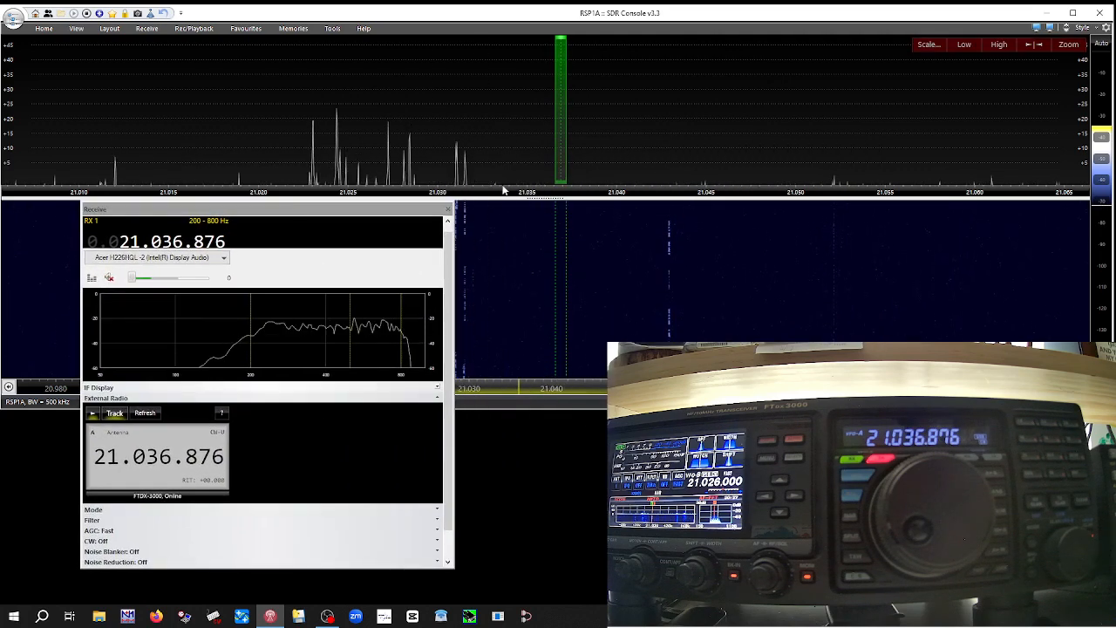
click(587, 176)
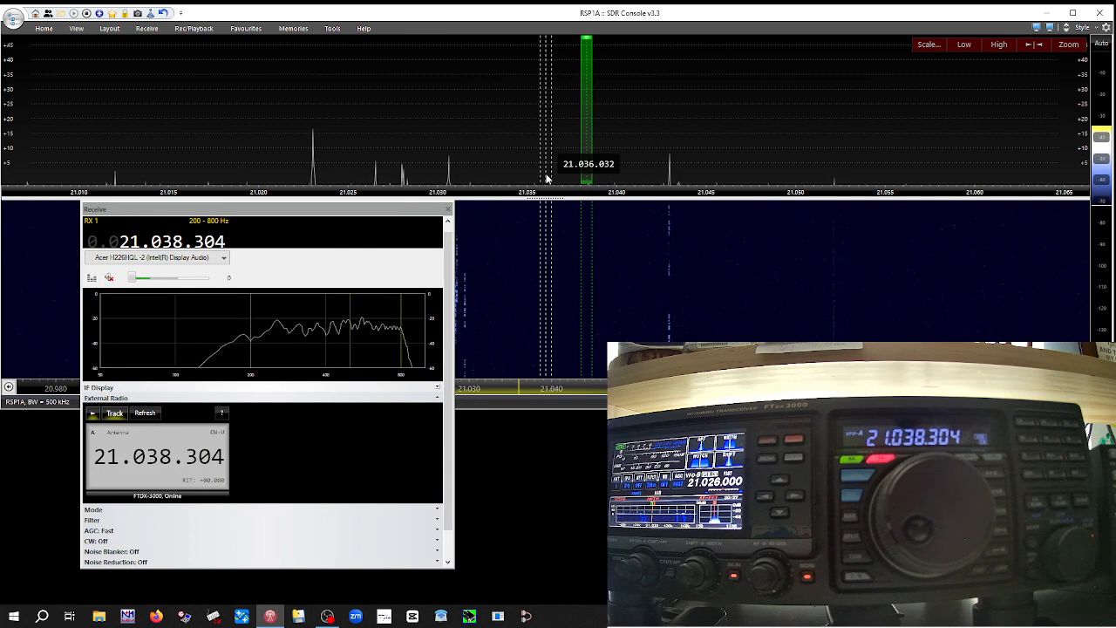
click(546, 179)
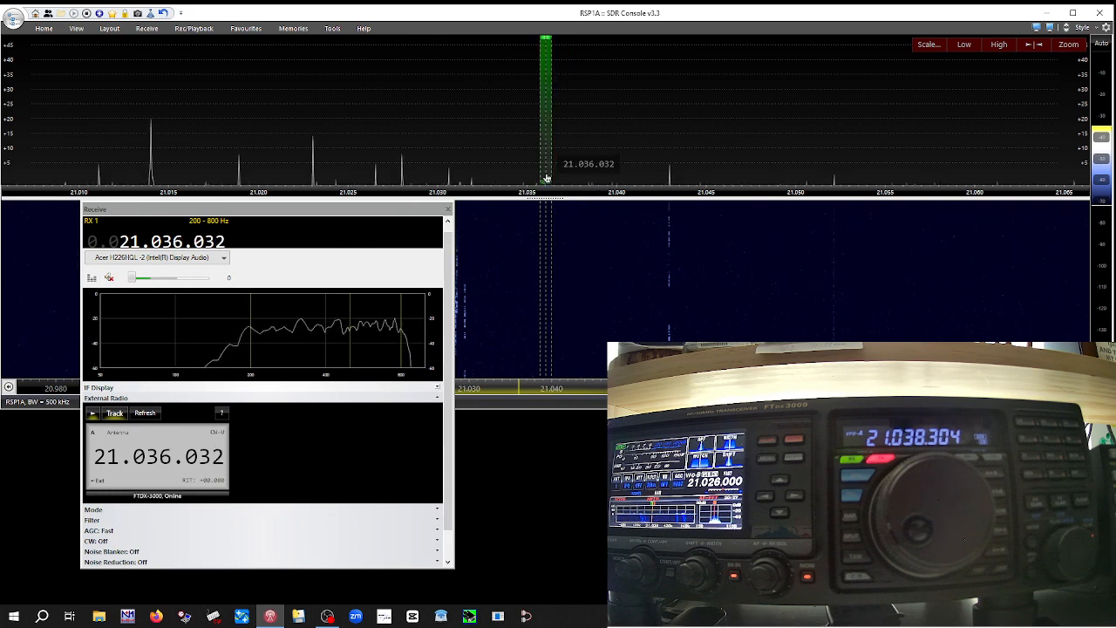
click(448, 209)
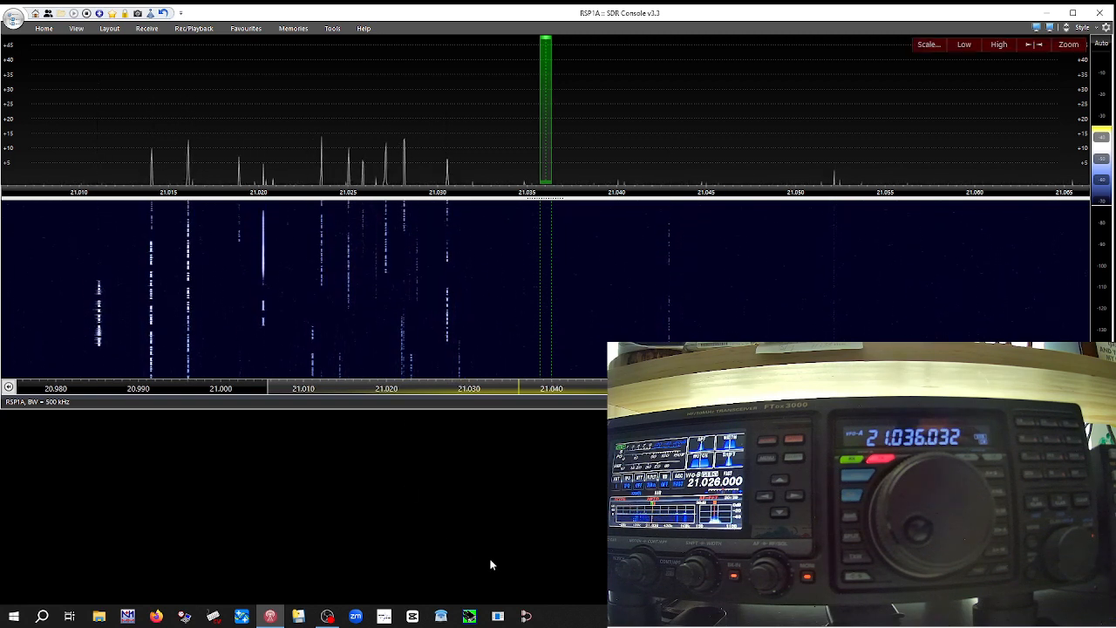
- Examine the virtual port pair COM12 and COM13 in the com0com setup and close it
click(523, 616)
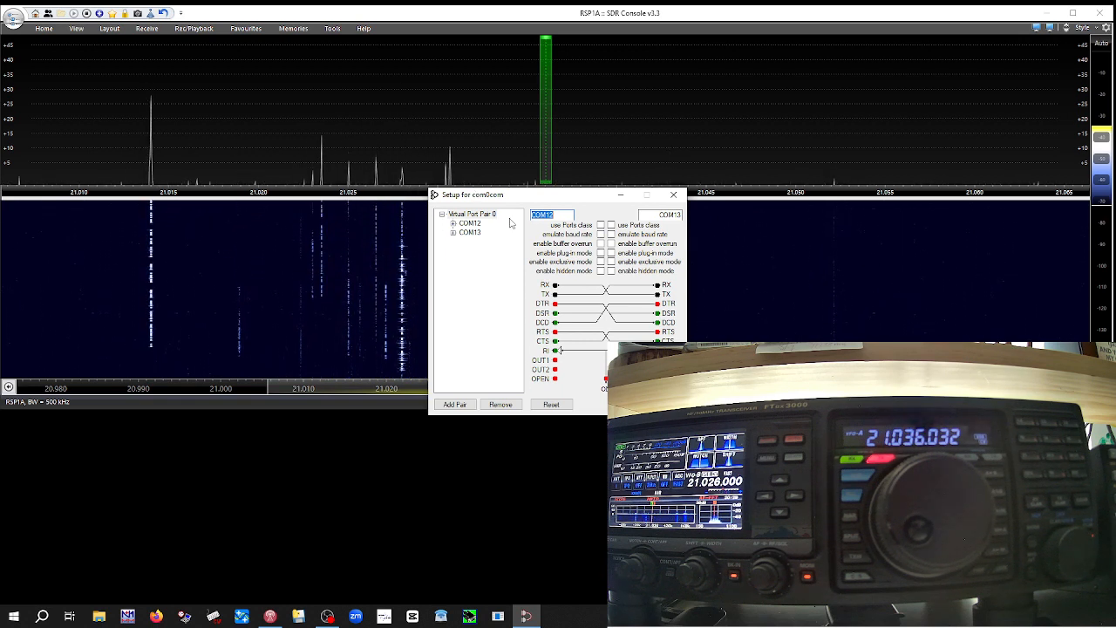
drag(514, 200, 486, 194)
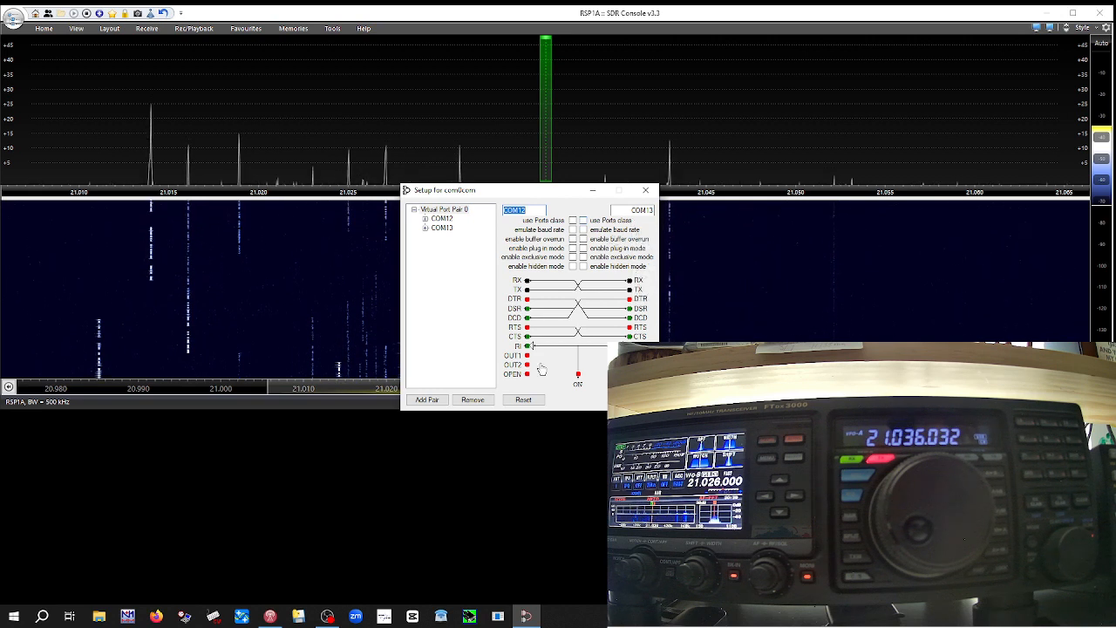
click(646, 191)
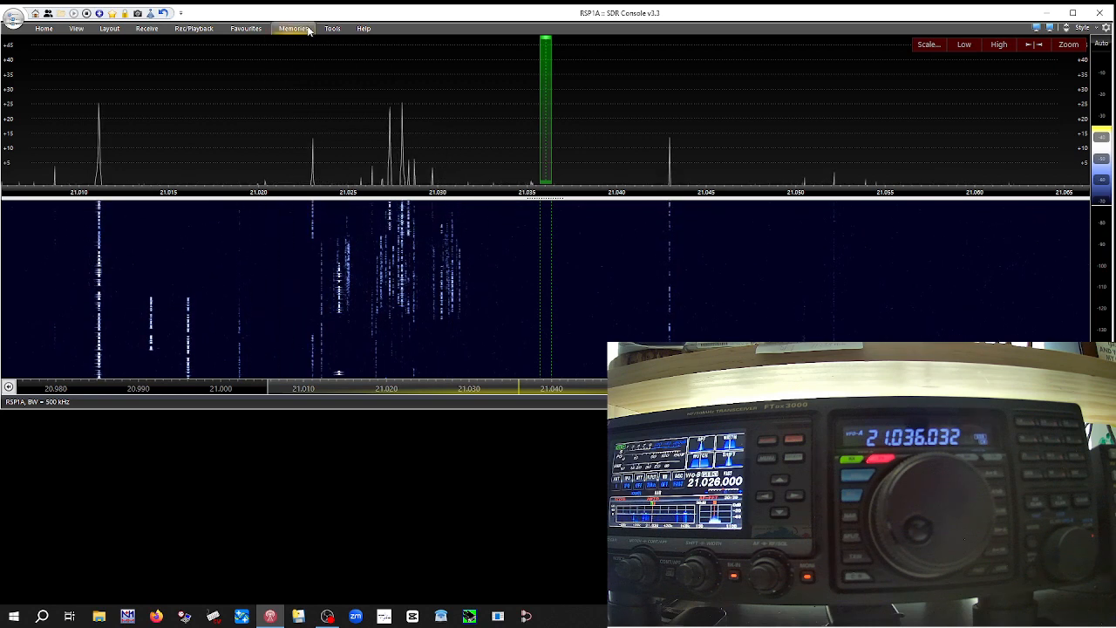
click(91, 29)
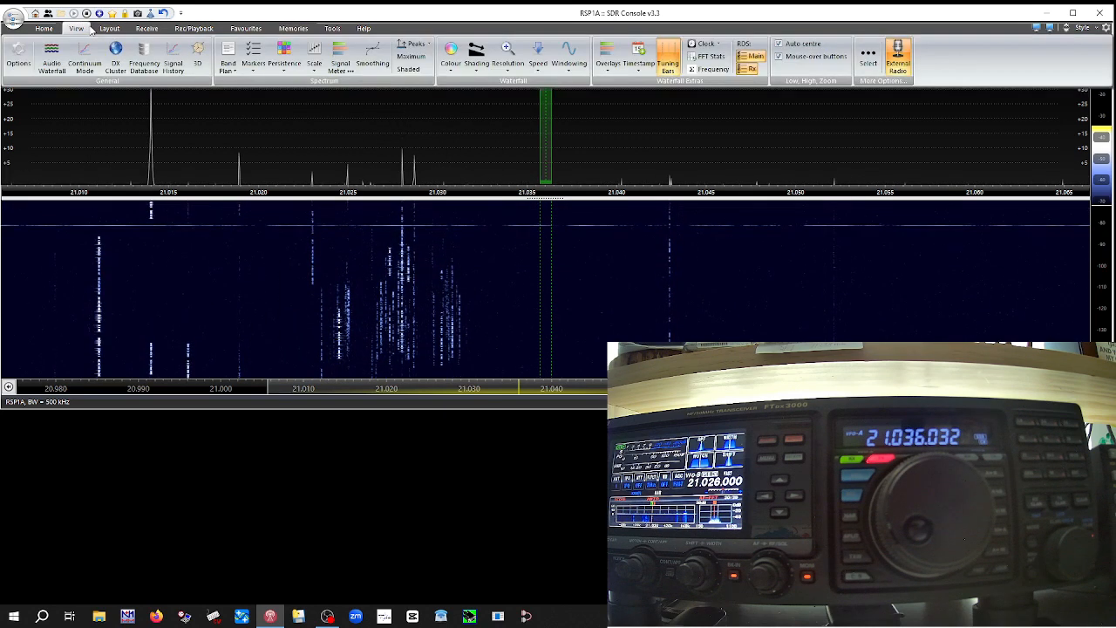
click(17, 59)
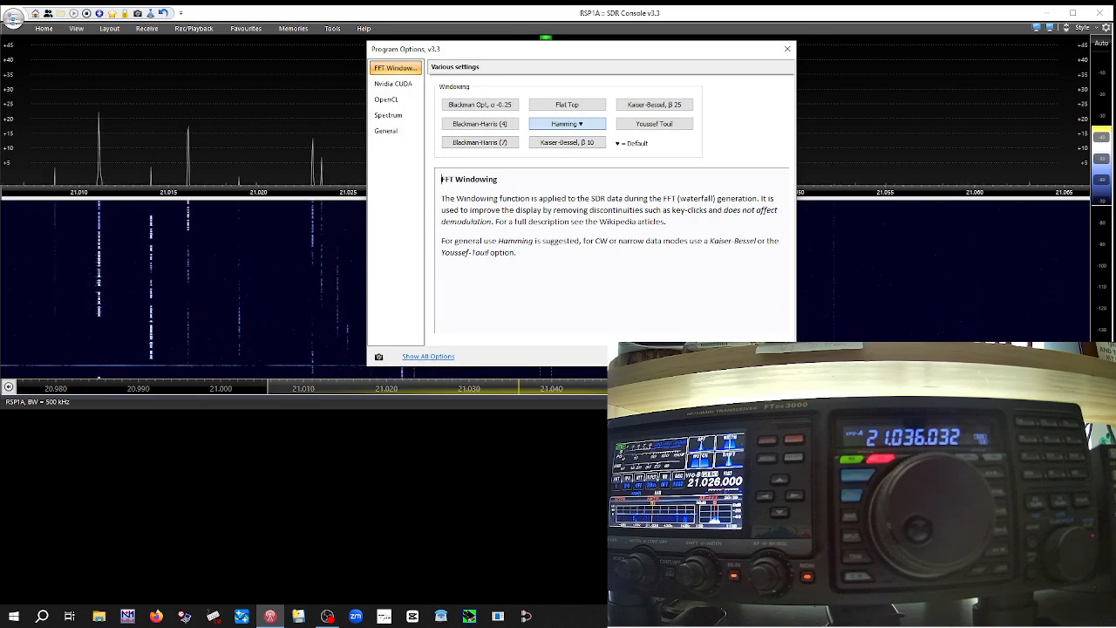
click(762, 356)
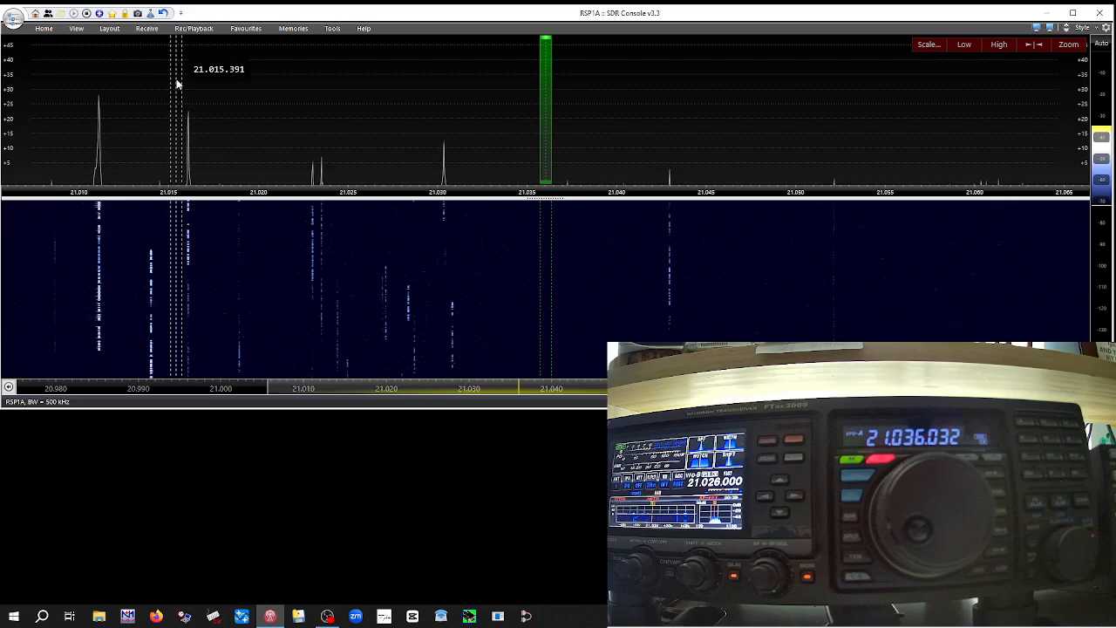
- Show all program options and examine the CAT serial port selection, including the COM12 entry and its available speeds
click(85, 30)
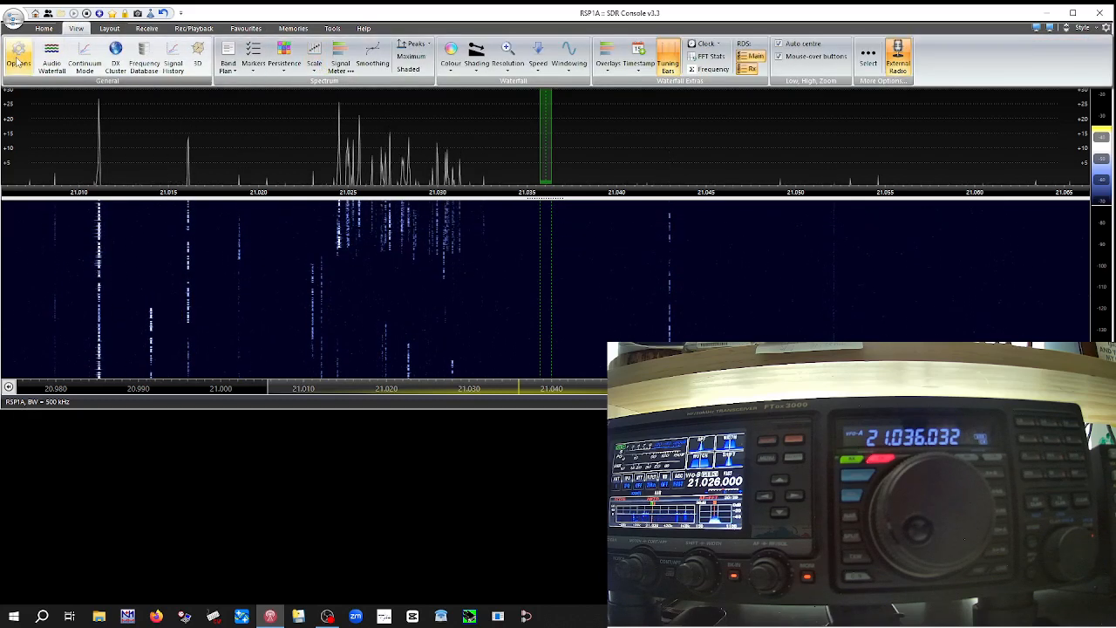
click(18, 57)
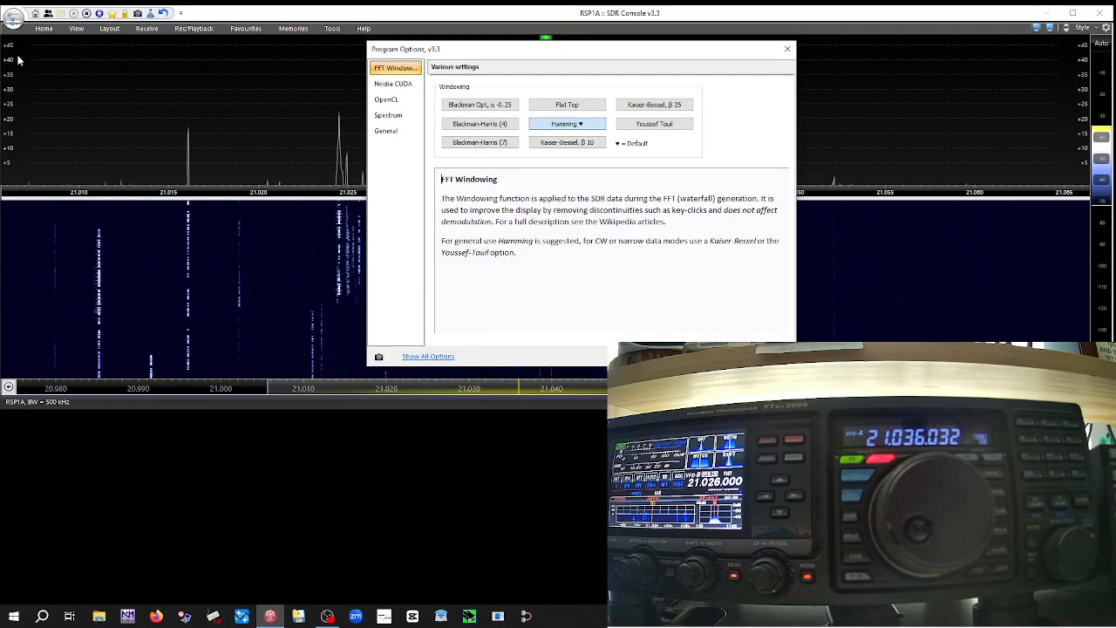
click(445, 363)
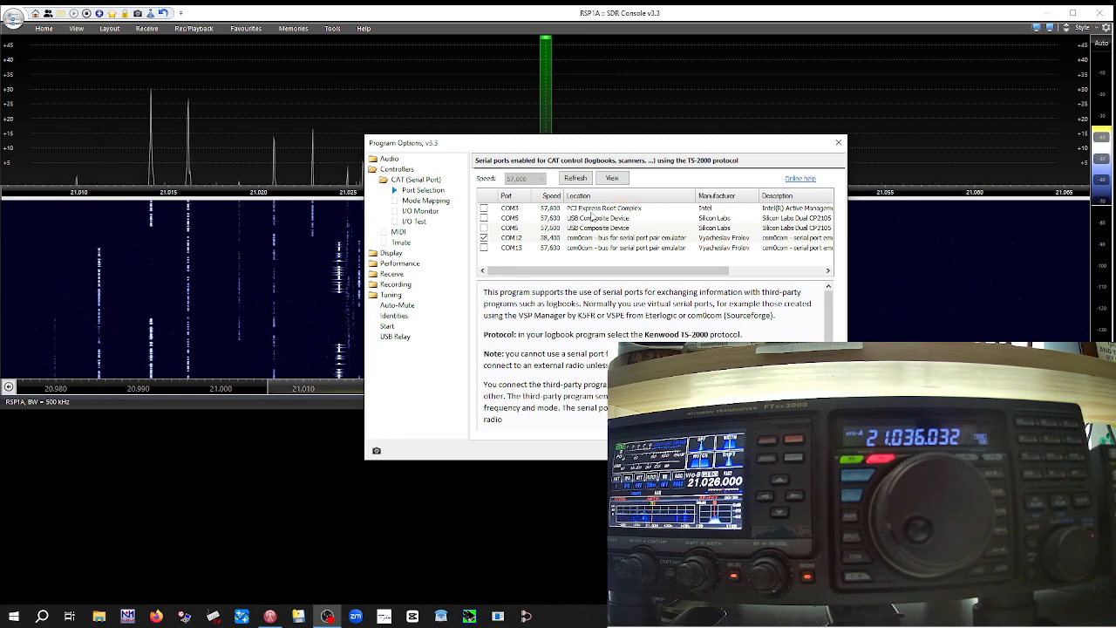
click(556, 242)
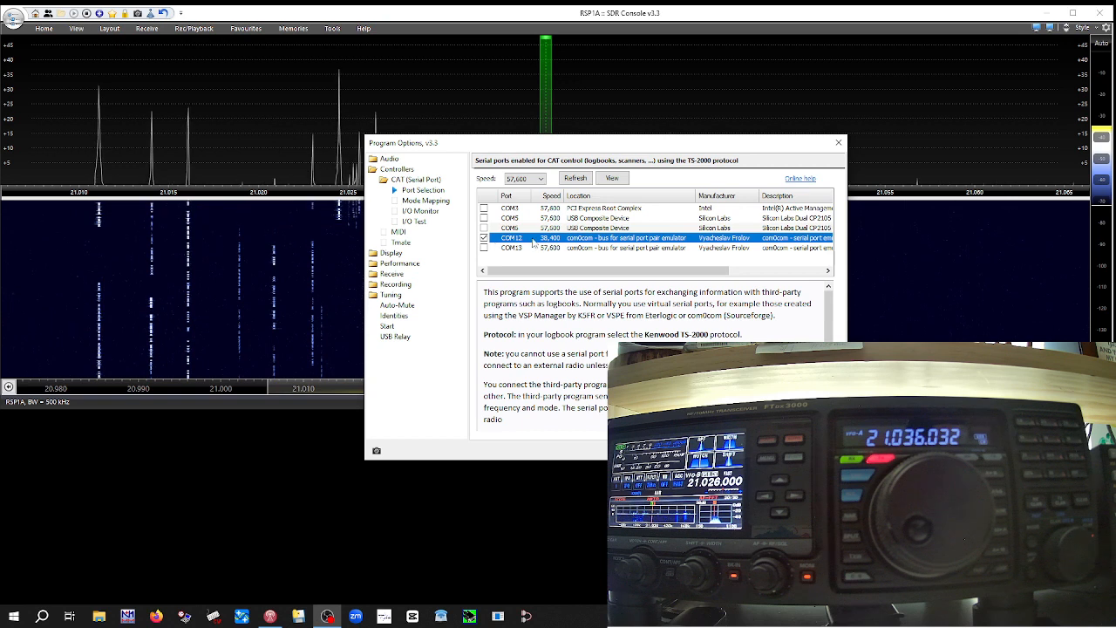
click(535, 180)
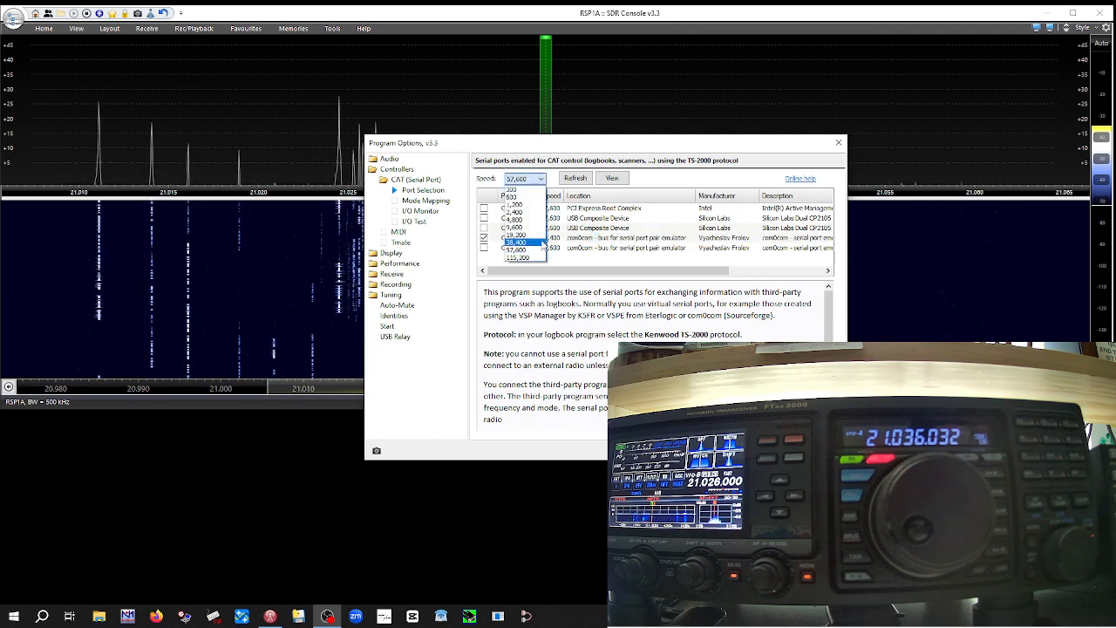
click(662, 180)
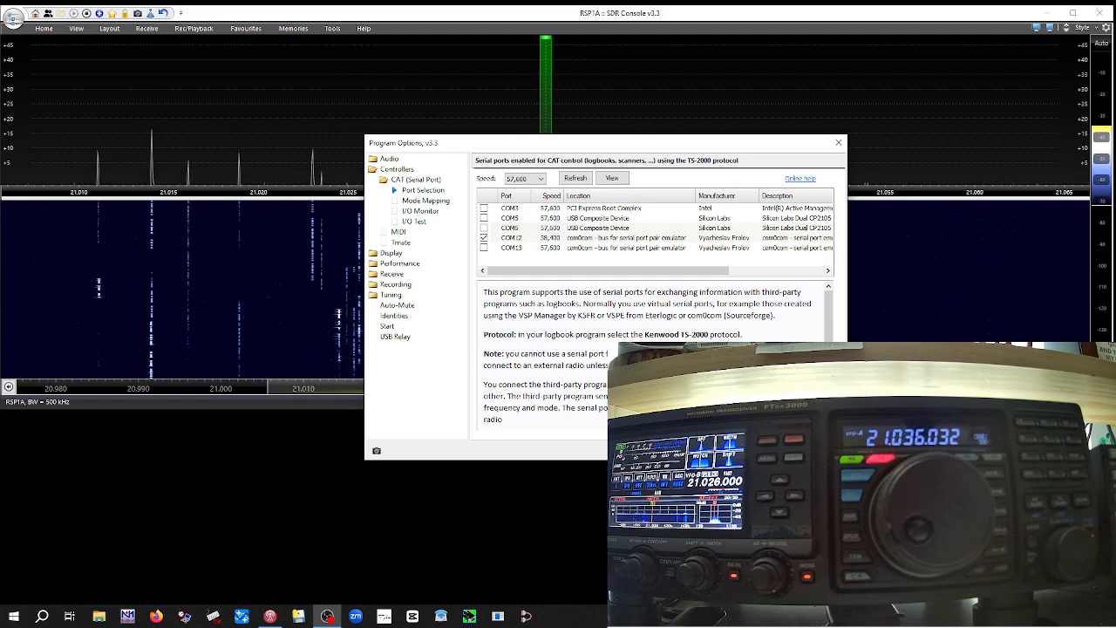
drag(518, 140, 296, 54)
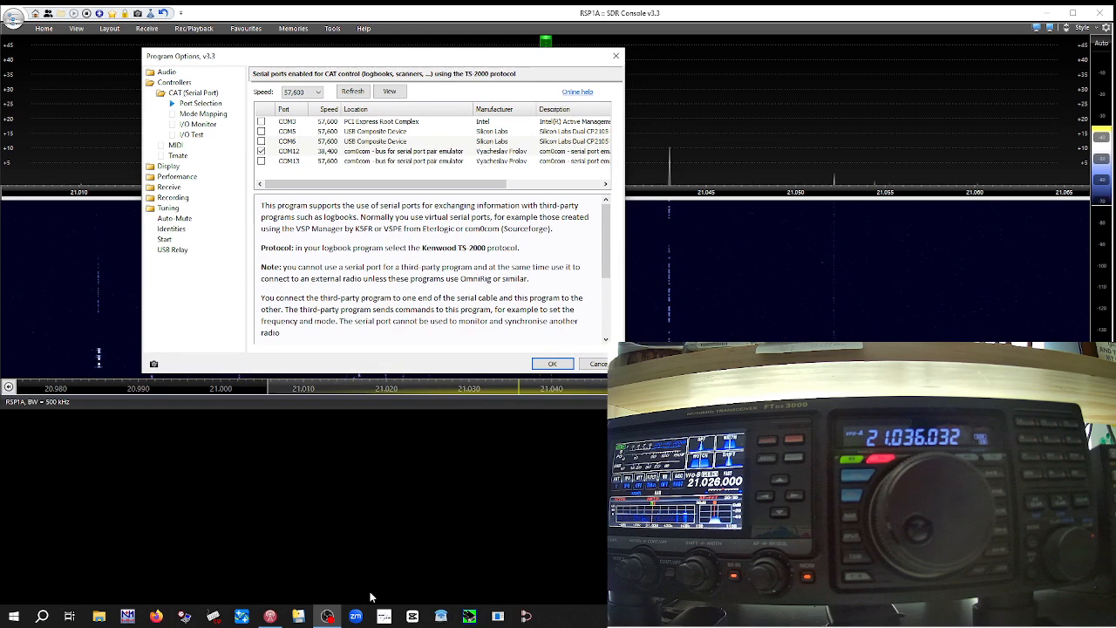
- Launch the N1MM logger and point out the Kenwood TS-2000 protocol note in the CAT port options
click(130, 617)
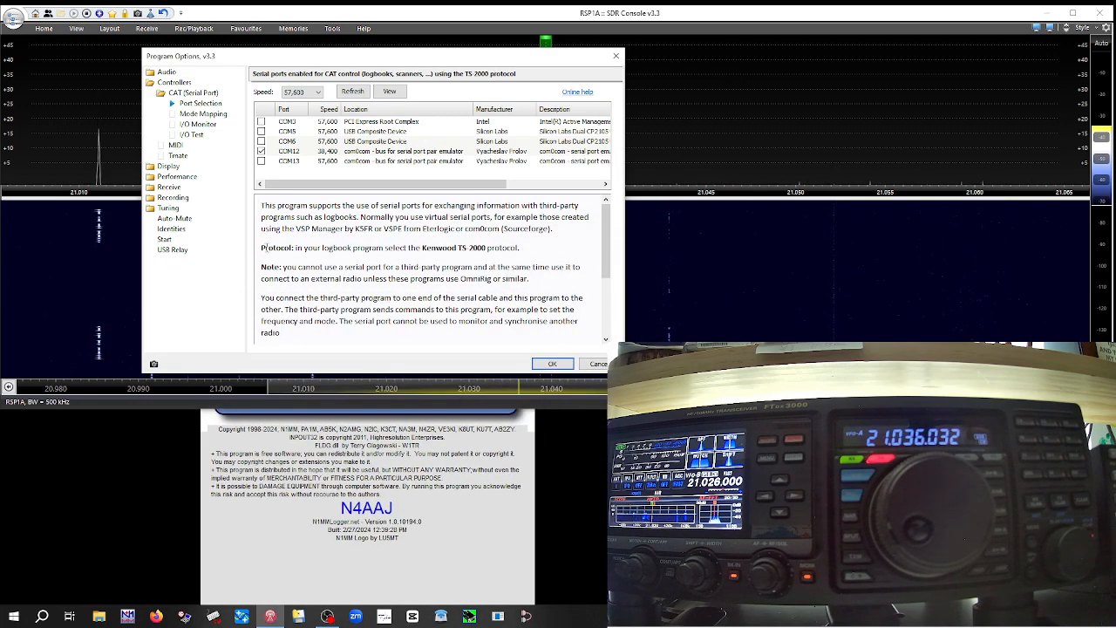
drag(265, 248, 520, 250)
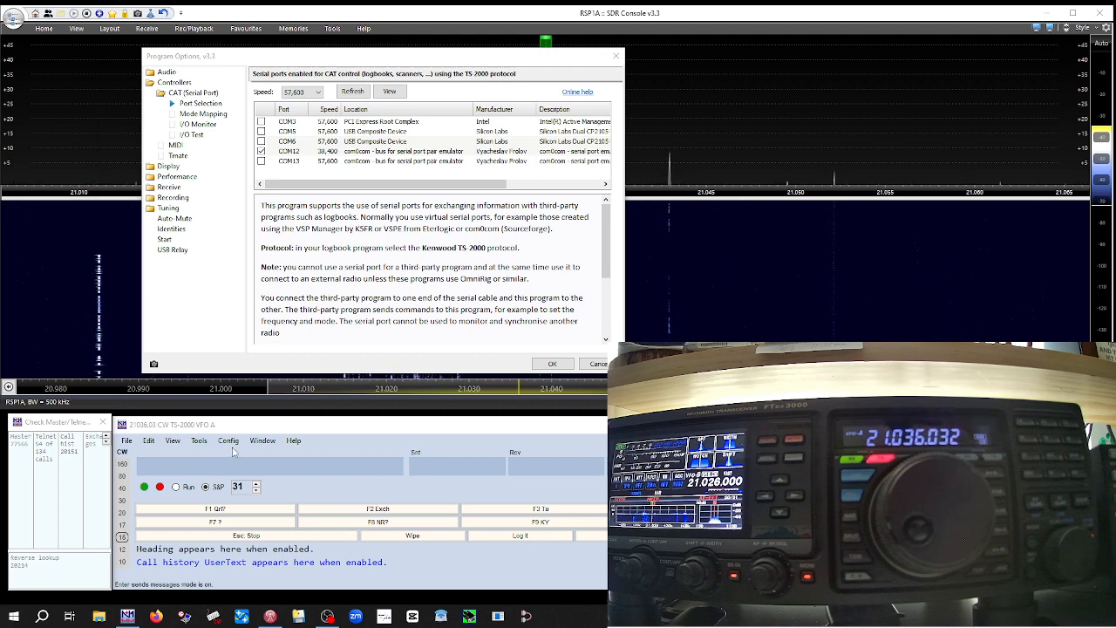
click(234, 447)
mouse_move(199, 441)
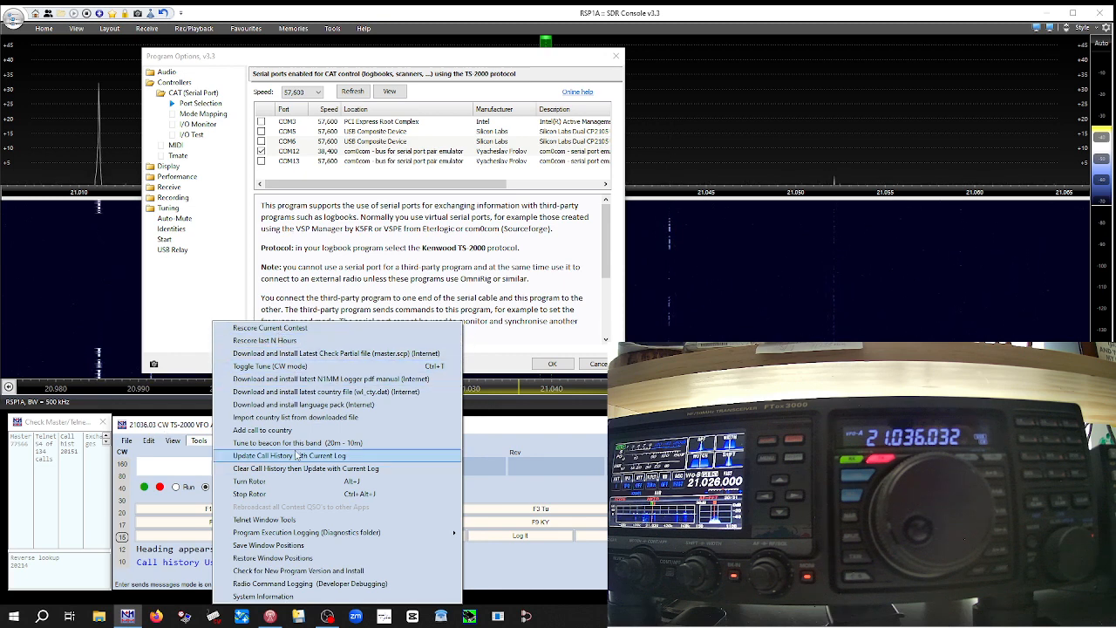
click(512, 441)
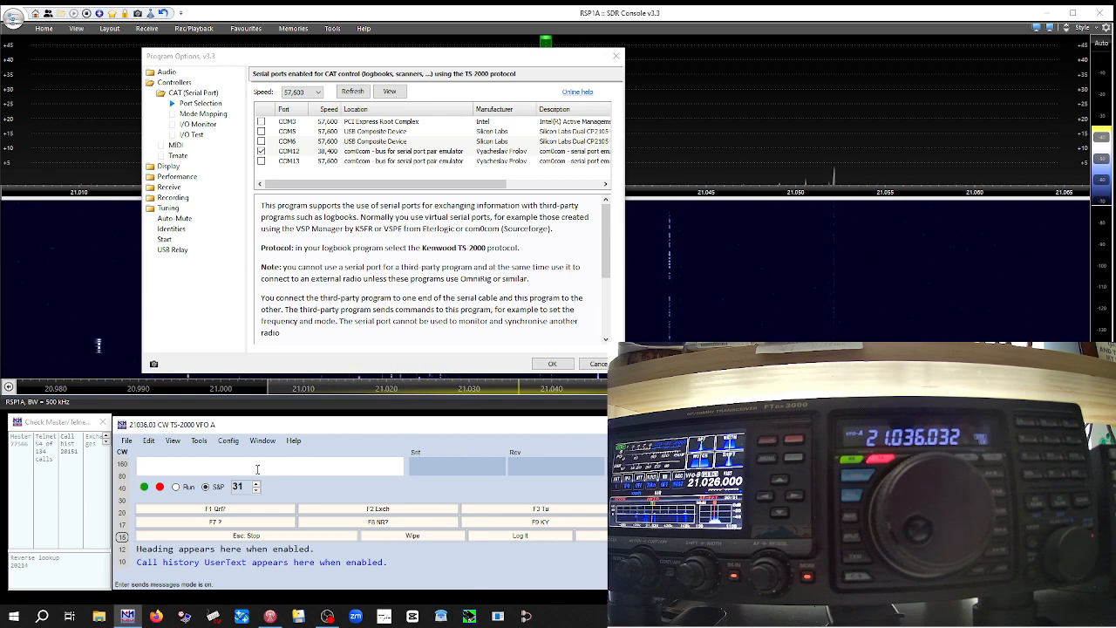
- Examine the COM13 TS-2000 row in N1MM's hardware configuration, accept it, and close the SDR Console program options
click(230, 441)
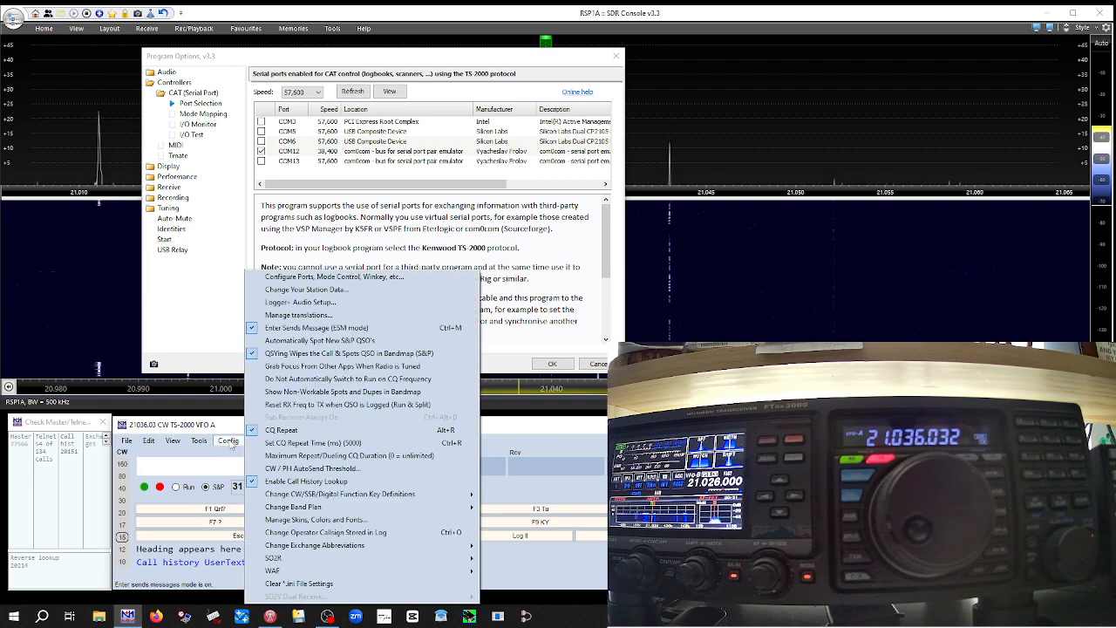
click(337, 280)
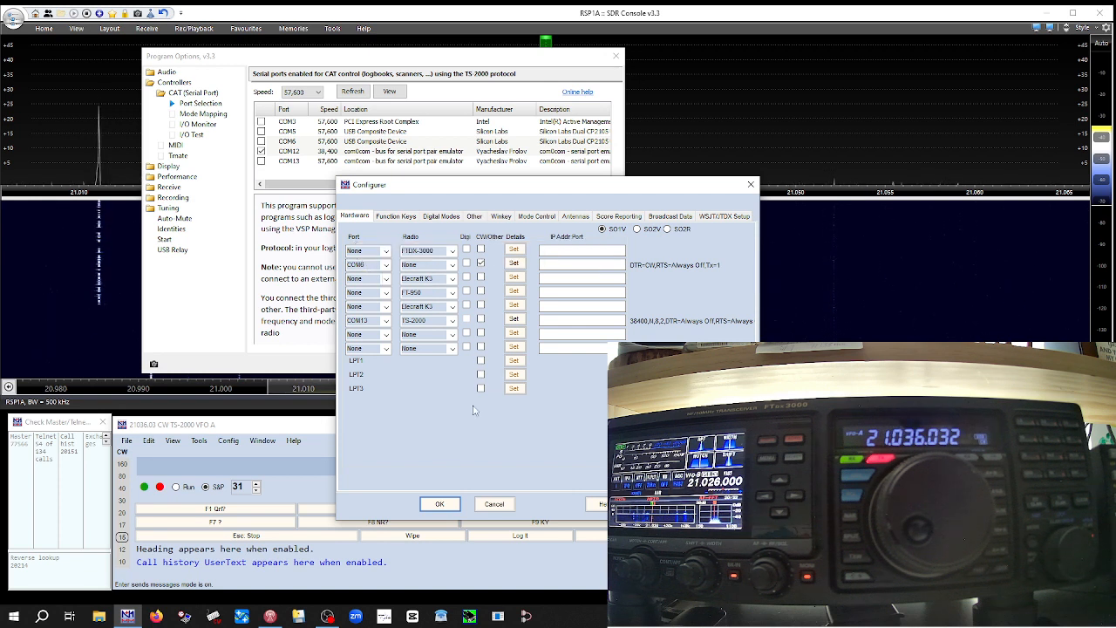
click(433, 510)
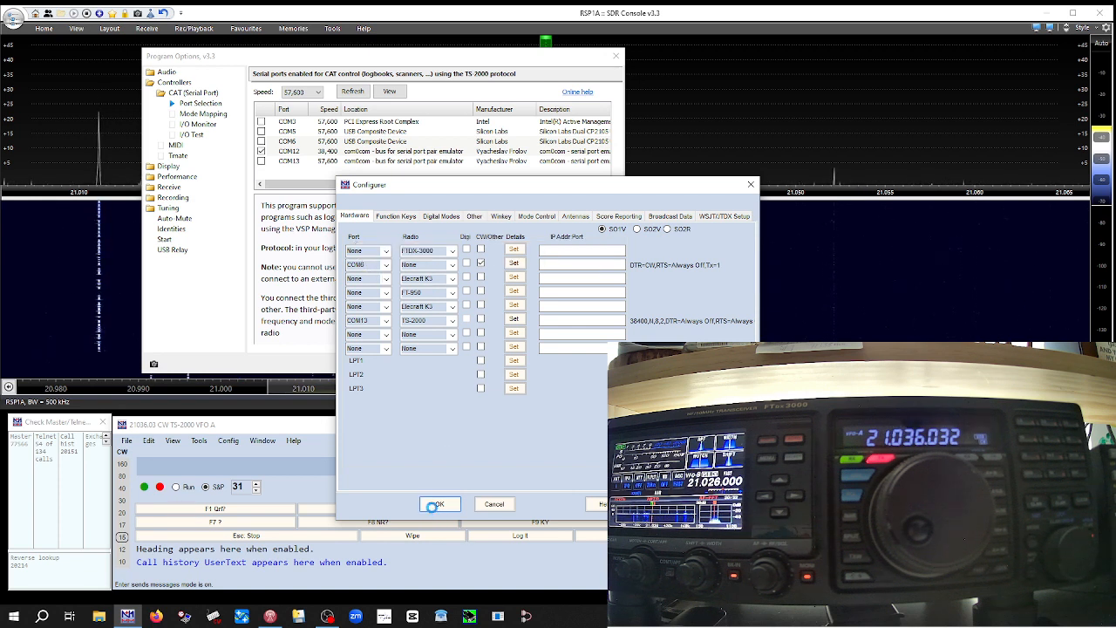
click(615, 58)
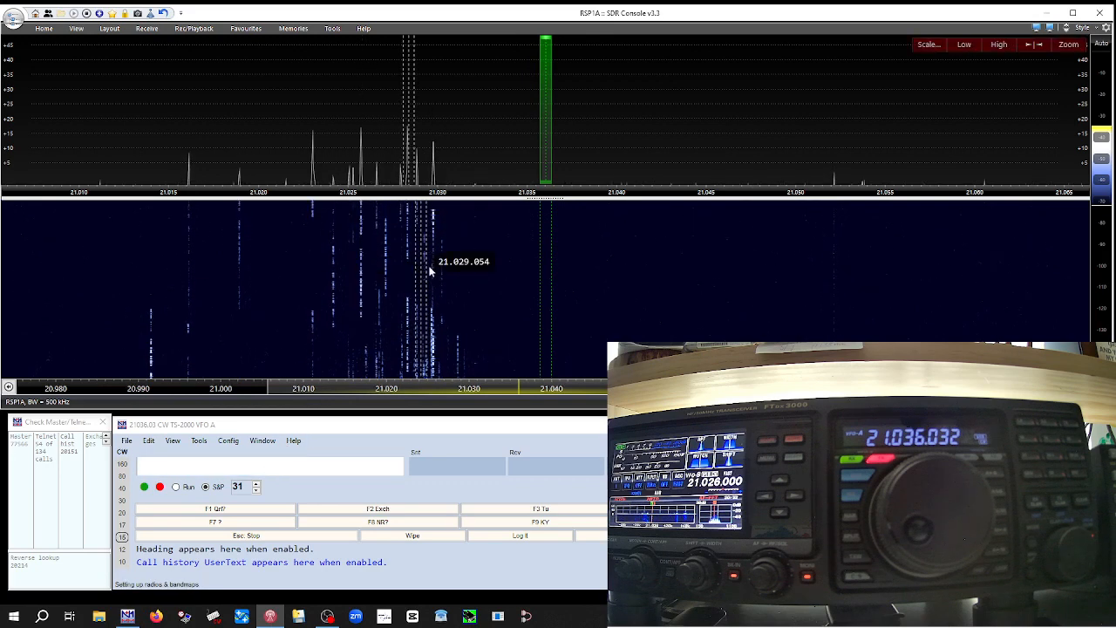
- Tune the receiver to 21.021.622 on the spectrum, and change the frequency to 21020 from the N1MM entry window
click(291, 178)
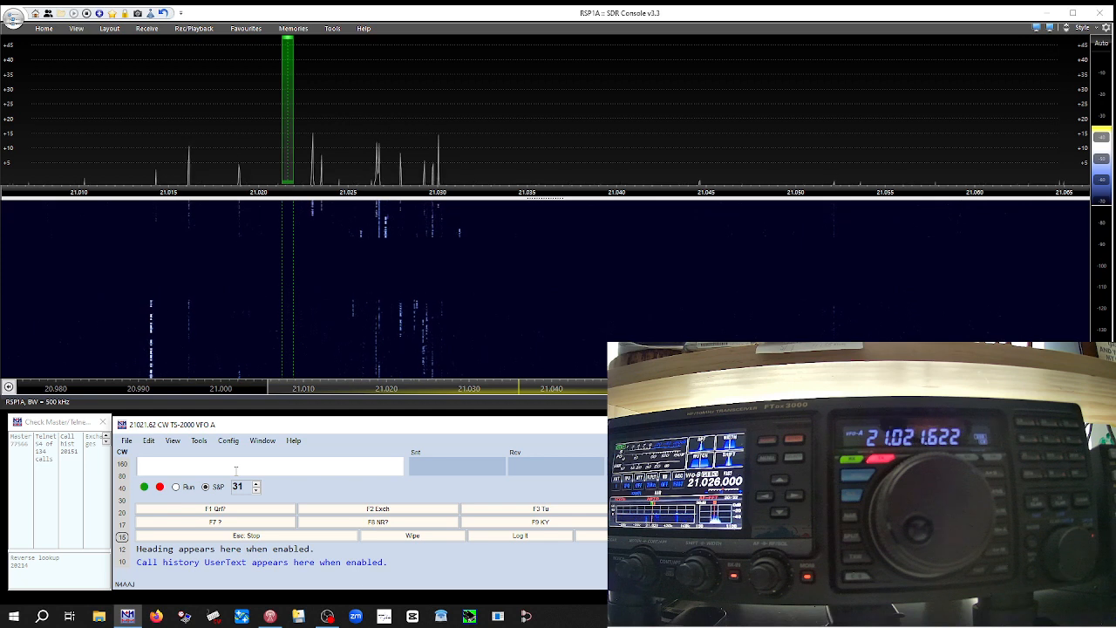
text(21020)
key(Return)
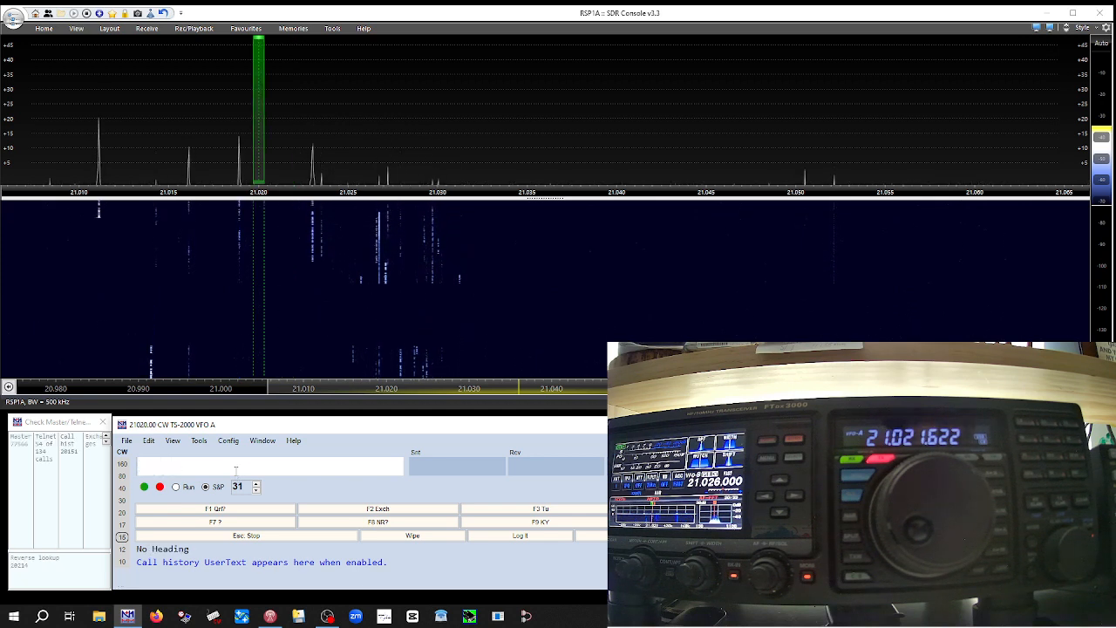